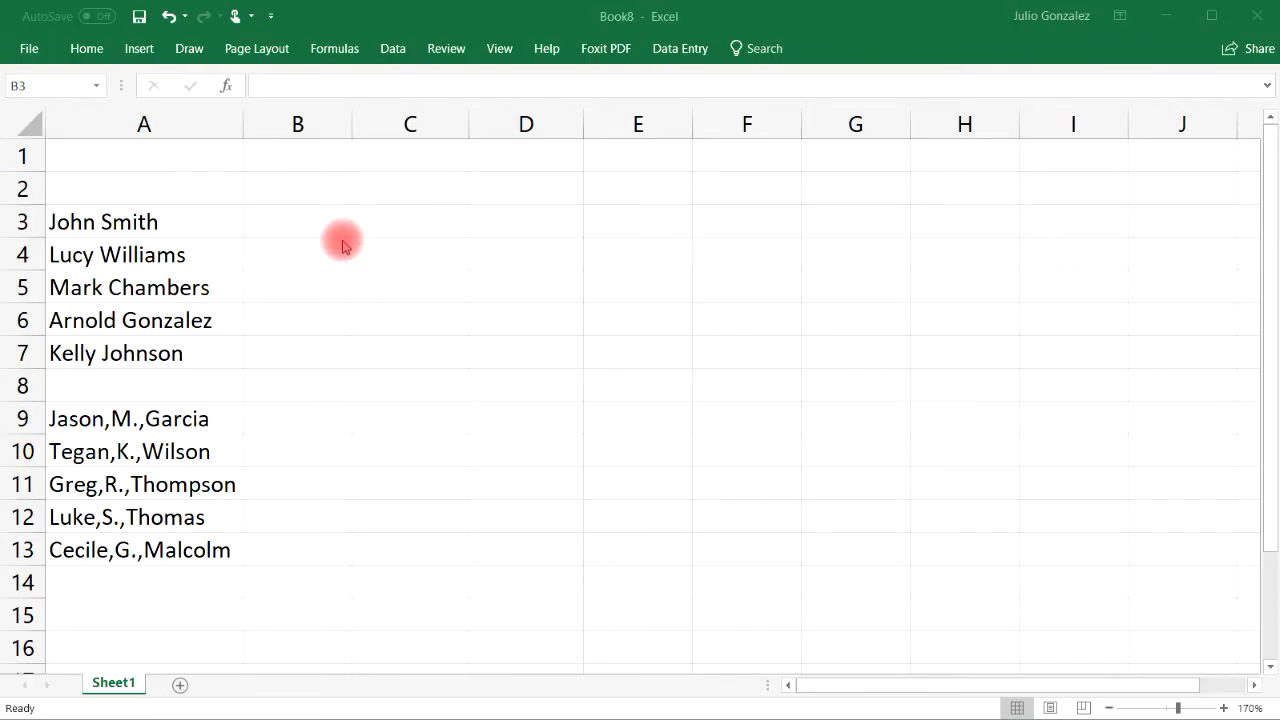
Step: Select the names in A3:A7 and run Text to Columns as Delimited, advancing to step 2
{"action": "left_click", "coordinate": [206, 215]}
{"action": "left_click_drag", "start_coordinate": [206, 215], "coordinate": [200, 349]}
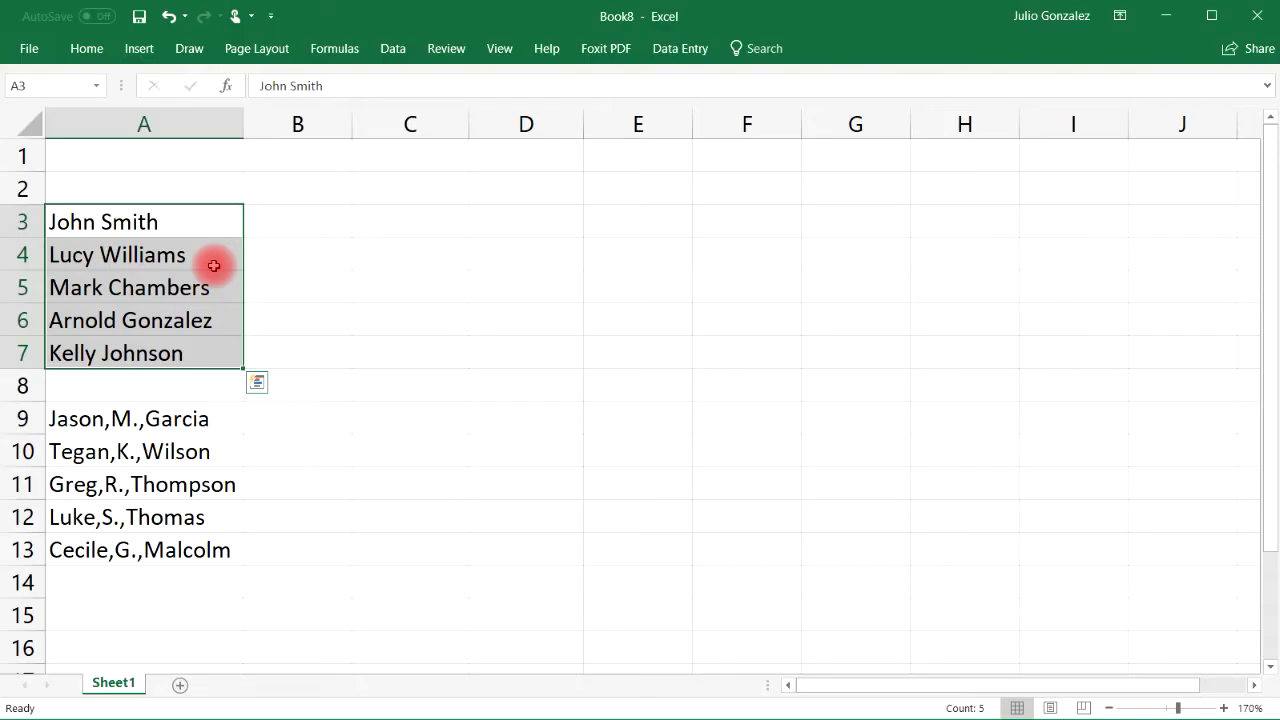
{"action": "key", "text": "ctrl+Home"}
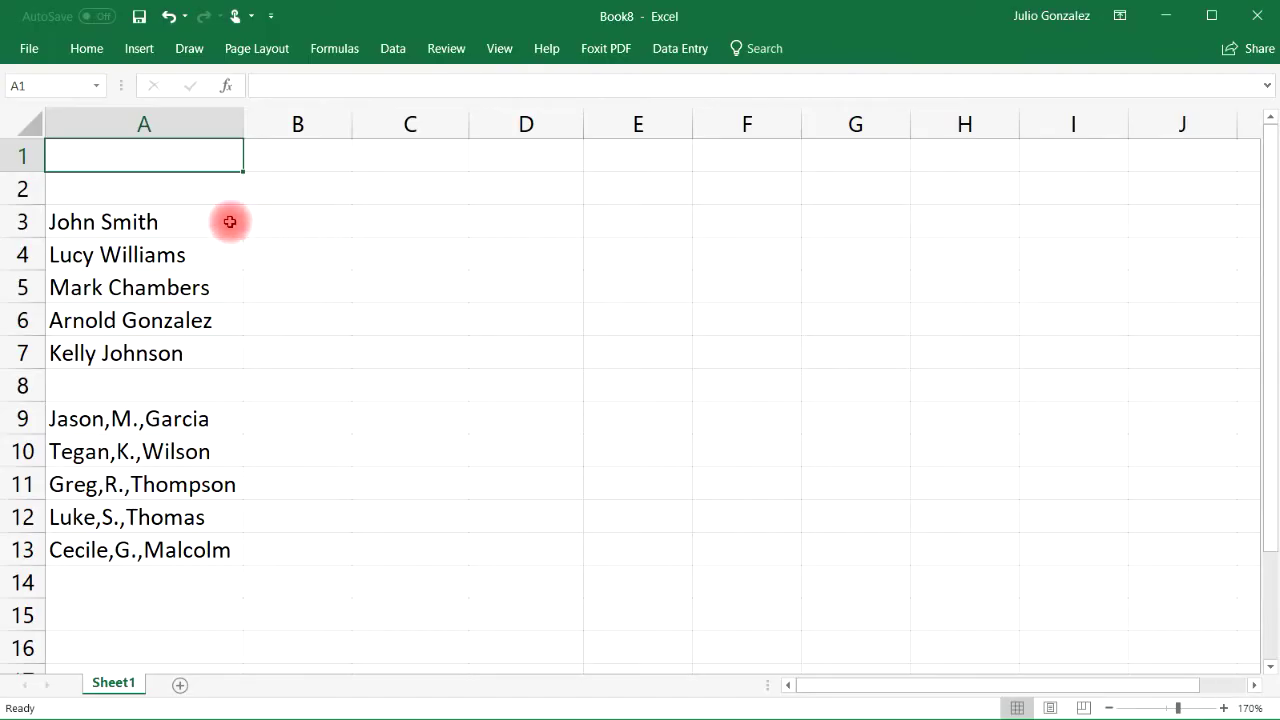
{"action": "left_click_drag", "start_coordinate": [229, 221], "coordinate": [205, 352]}
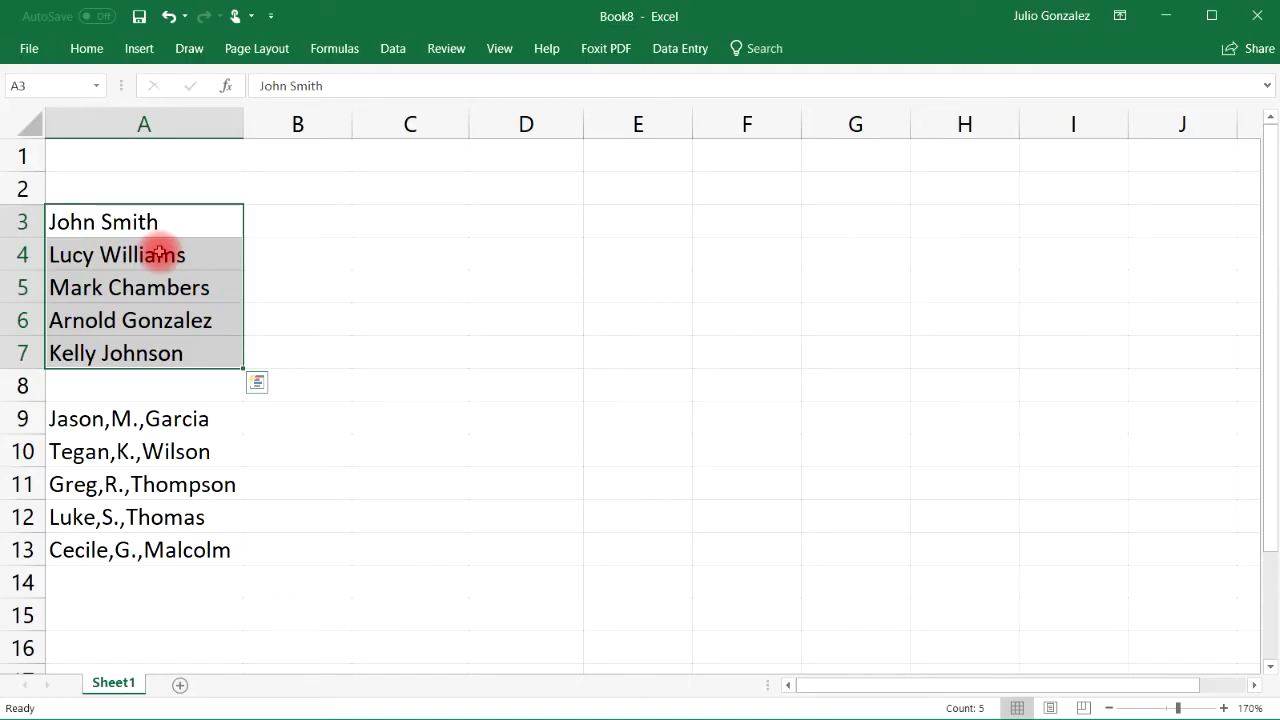
{"action": "left_click", "coordinate": [393, 50]}
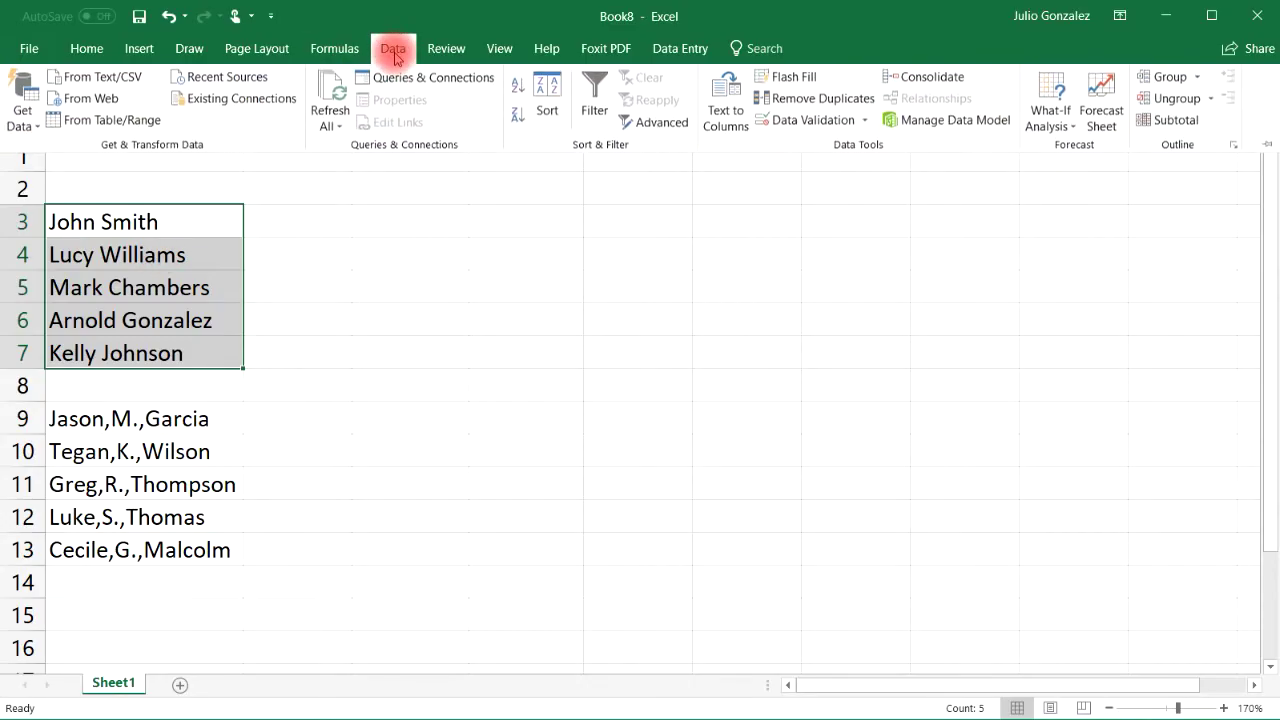
{"action": "left_click", "coordinate": [724, 100]}
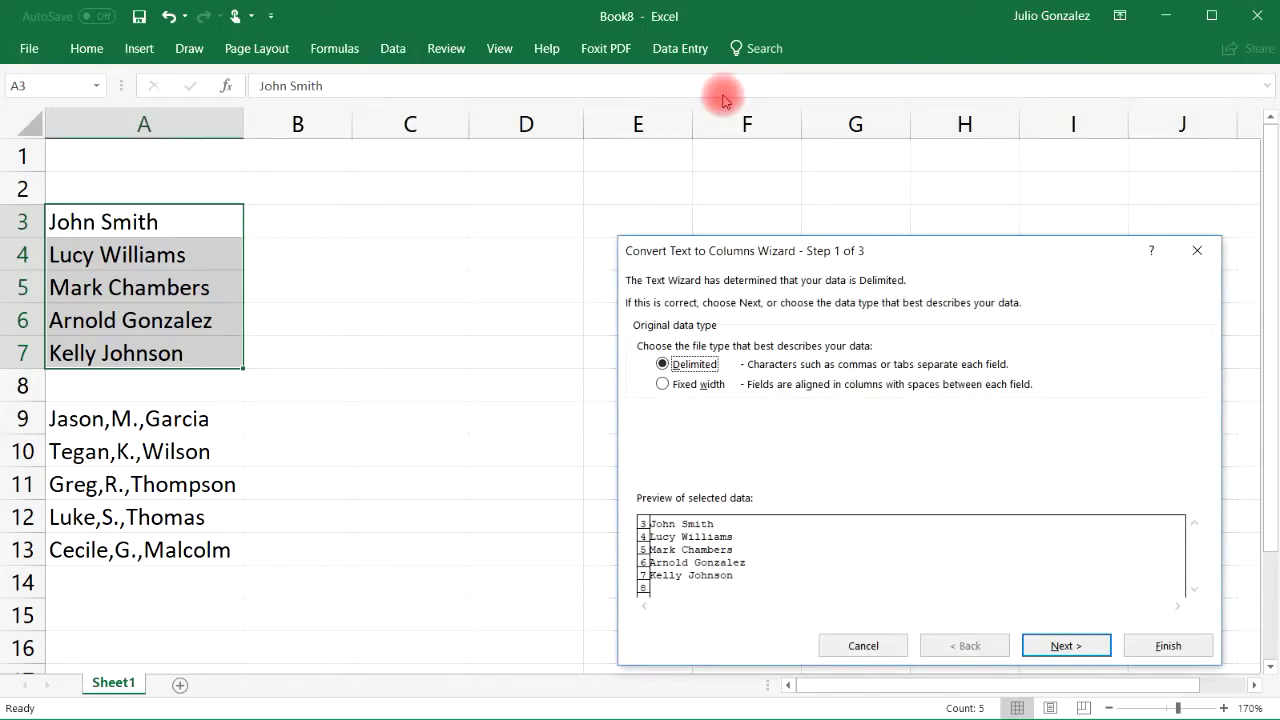
{"action": "left_click_drag", "start_coordinate": [866, 250], "coordinate": [722, 183]}
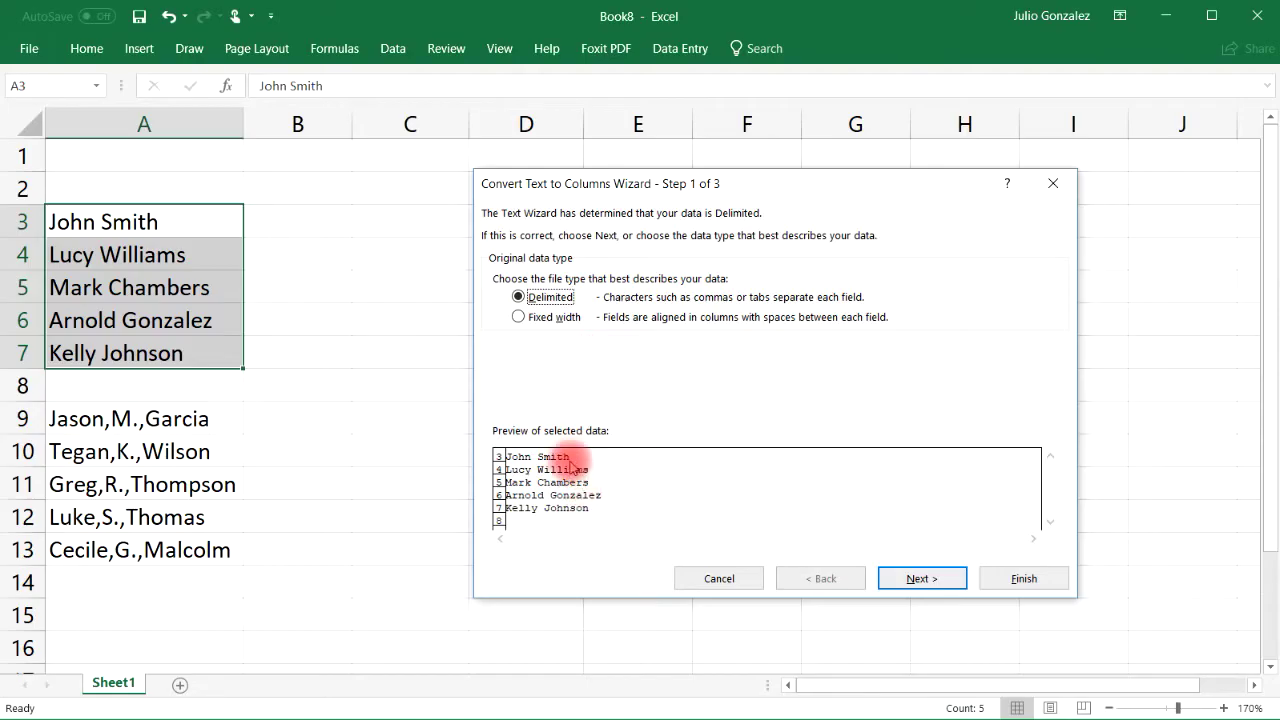
{"action": "left_click", "coordinate": [926, 577]}
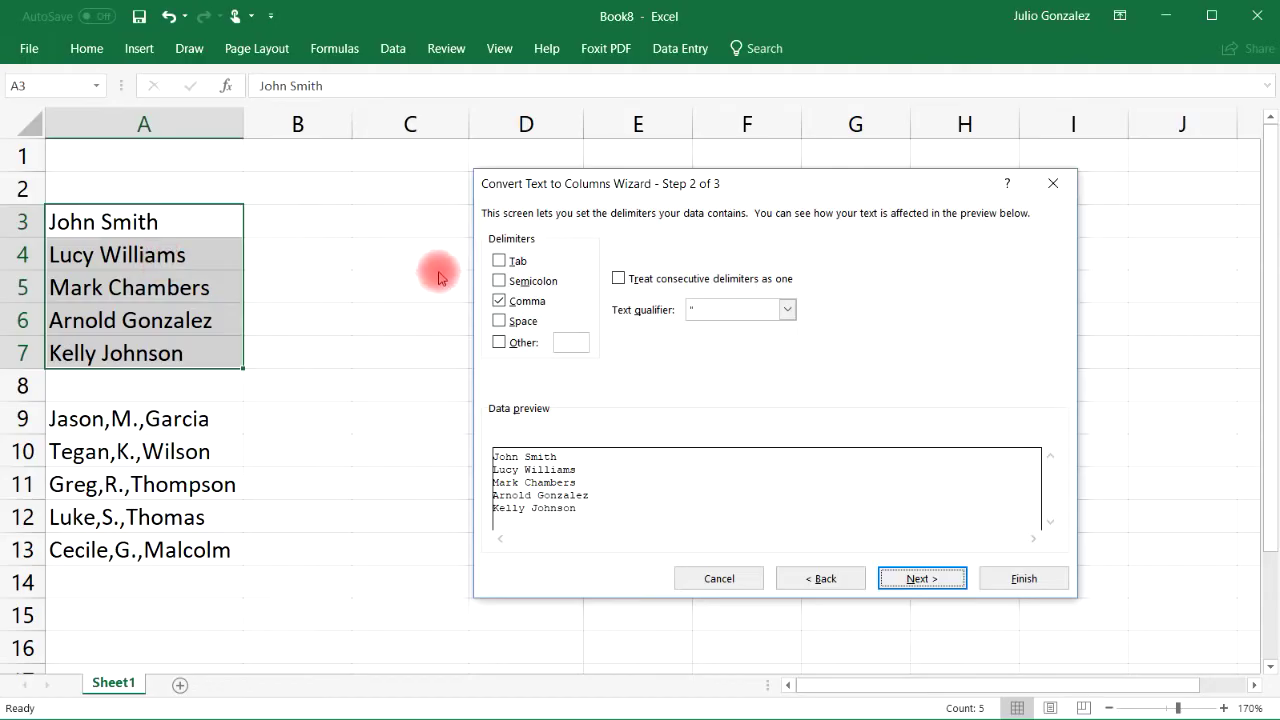
Step: Replace the Comma delimiter with Space, check the preview, and advance to step 3
{"action": "left_click", "coordinate": [499, 301]}
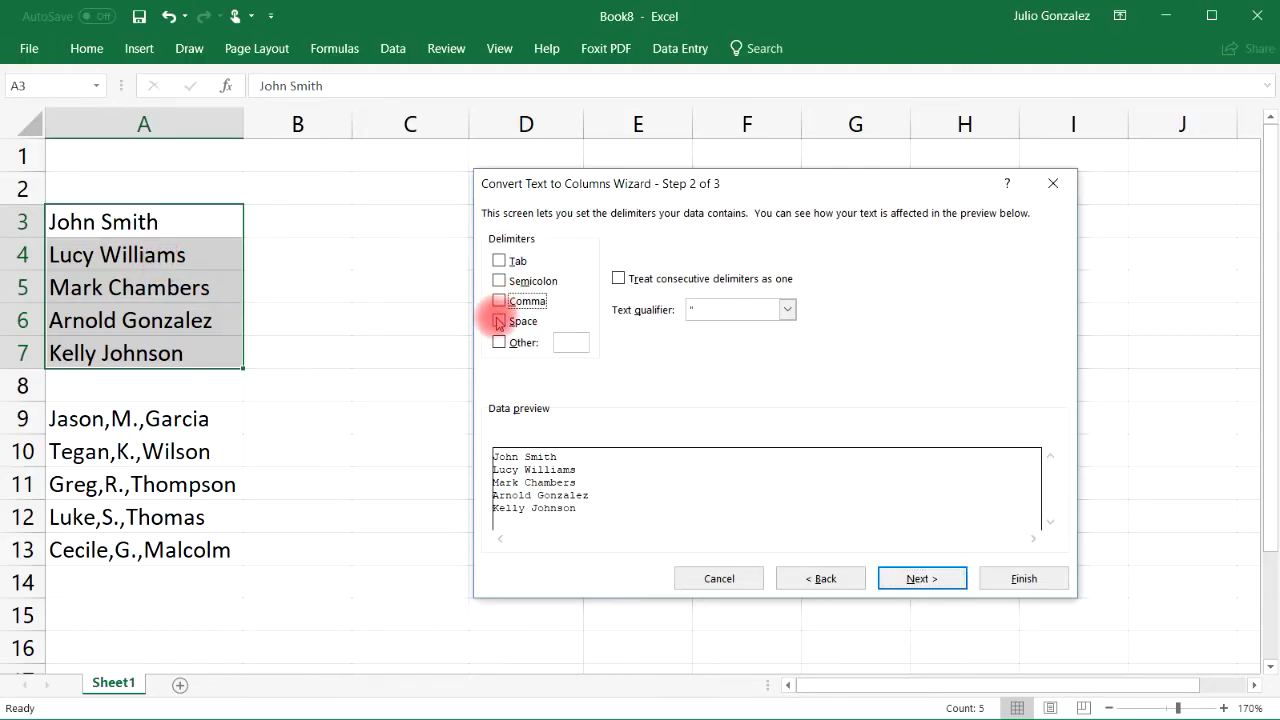
{"action": "left_click", "coordinate": [499, 321]}
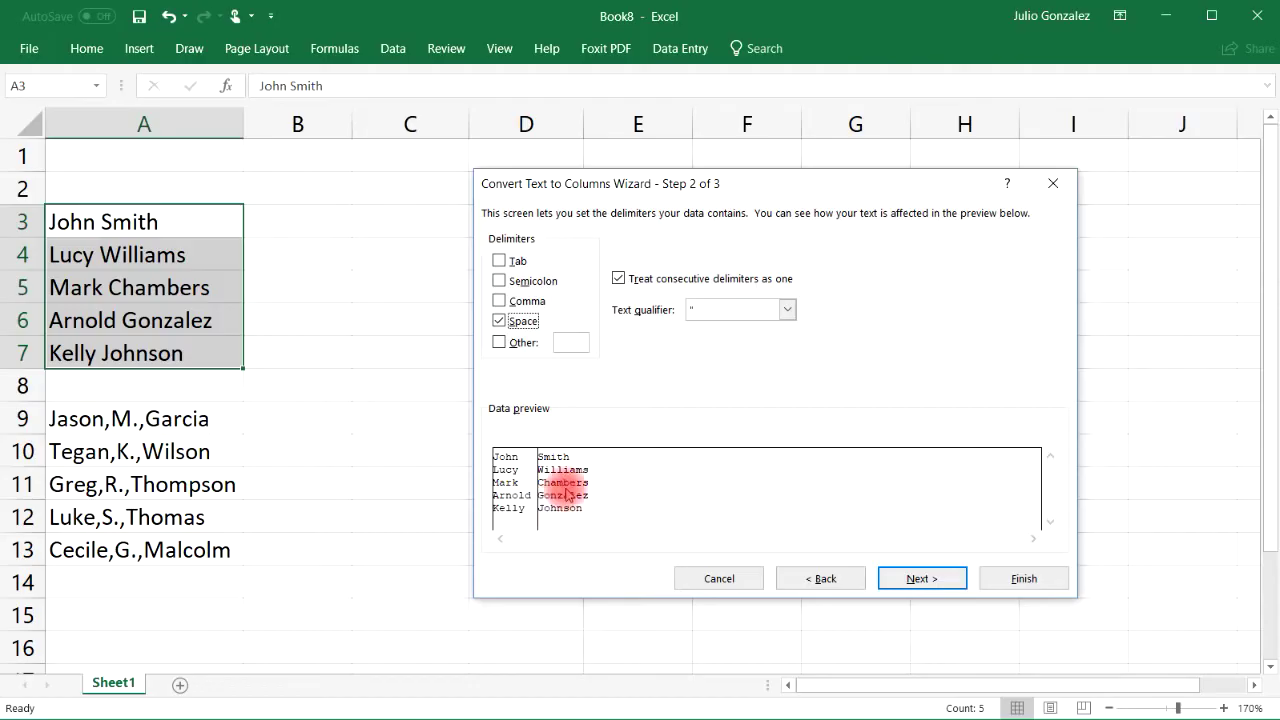
{"action": "left_click", "coordinate": [499, 321]}
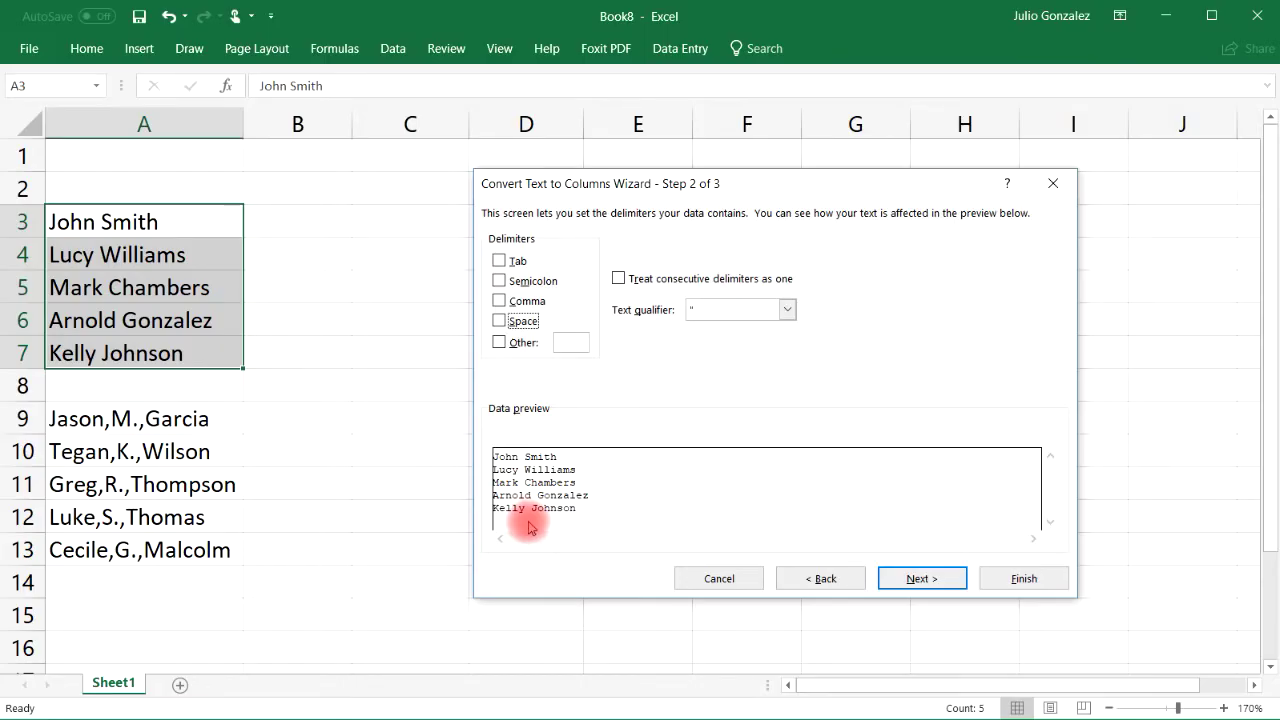
{"action": "left_click", "coordinate": [499, 321]}
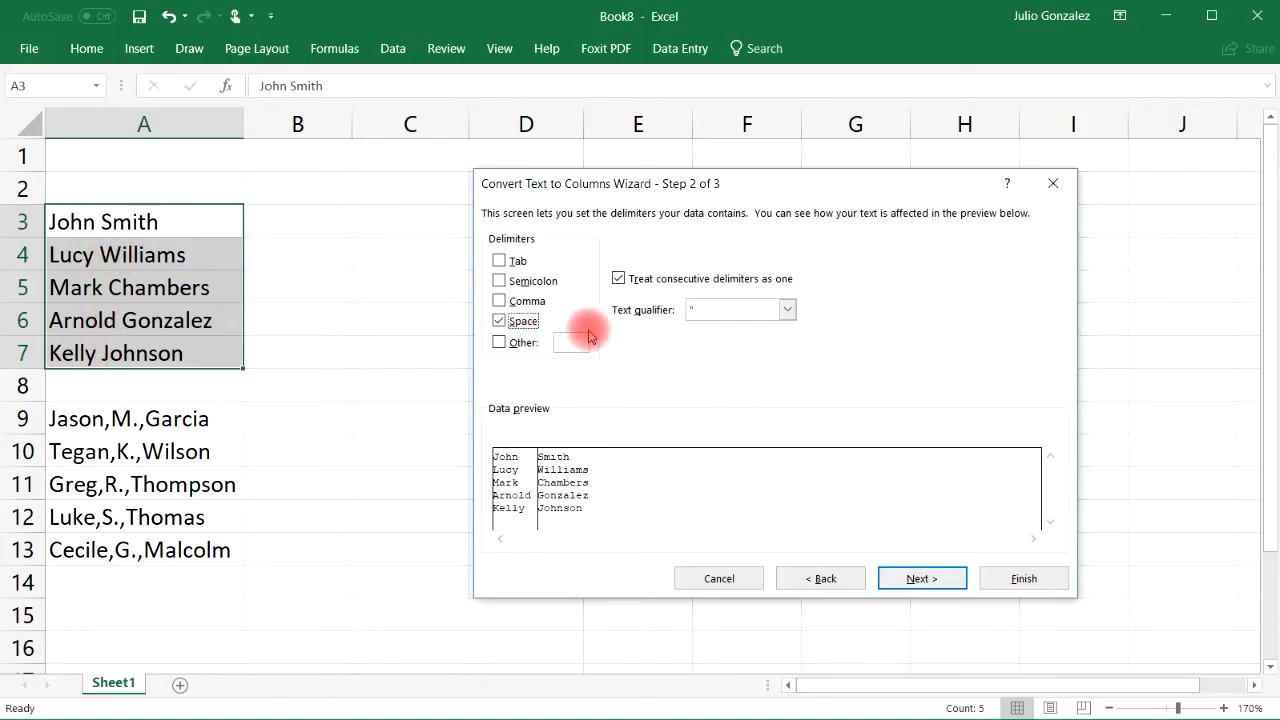
{"action": "left_click", "coordinate": [915, 578]}
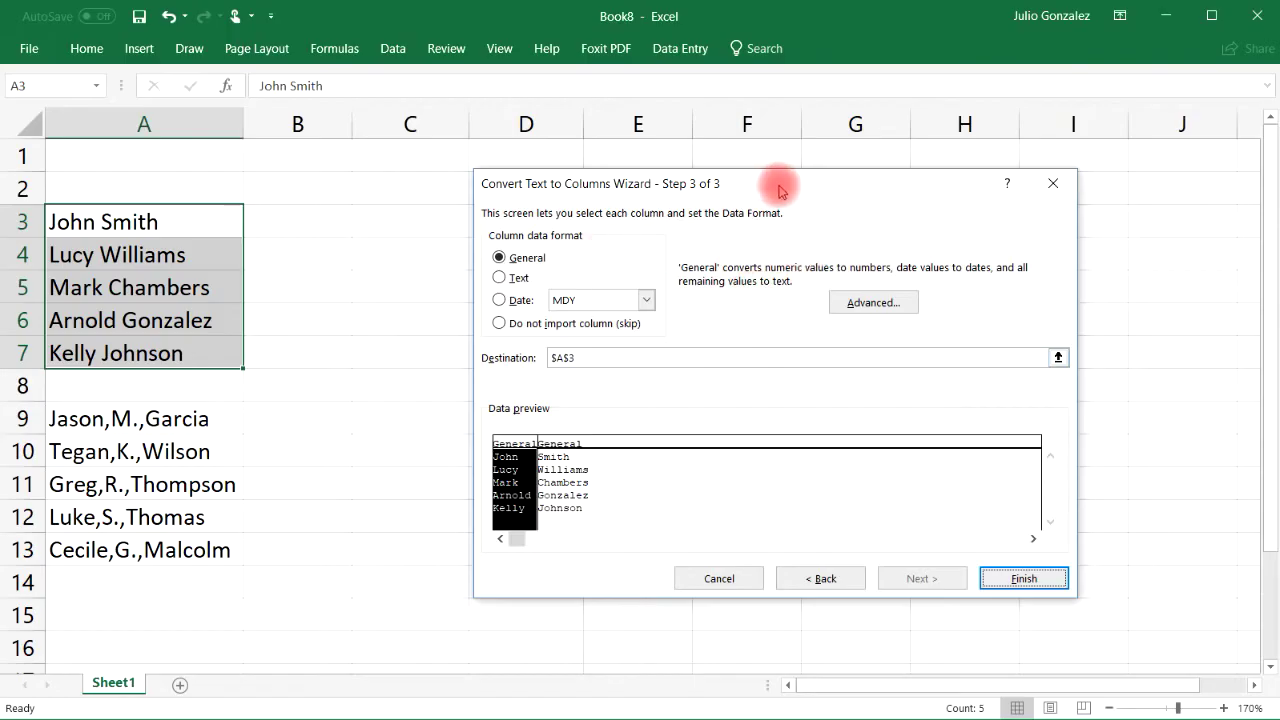
Step: Set the destination to C3:D7 and finish, putting first and last names in columns C and D
{"action": "left_click_drag", "start_coordinate": [779, 186], "coordinate": [838, 235]}
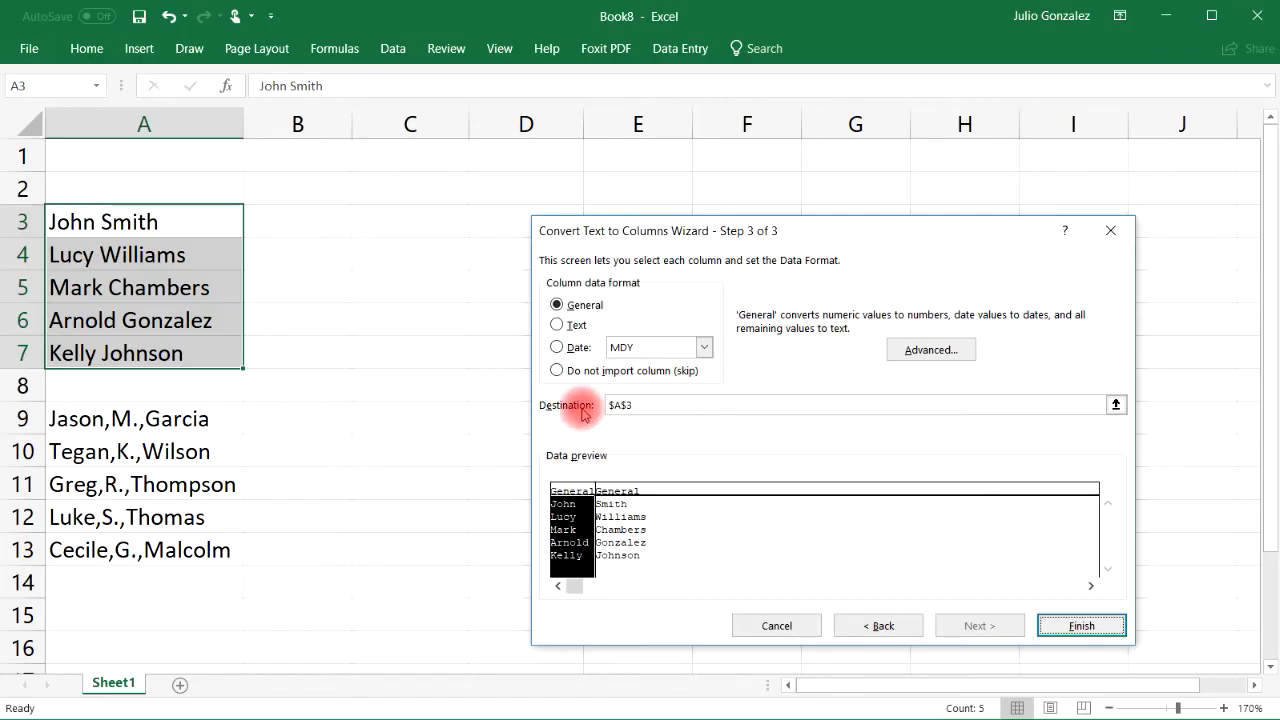
{"action": "left_click", "coordinate": [697, 405]}
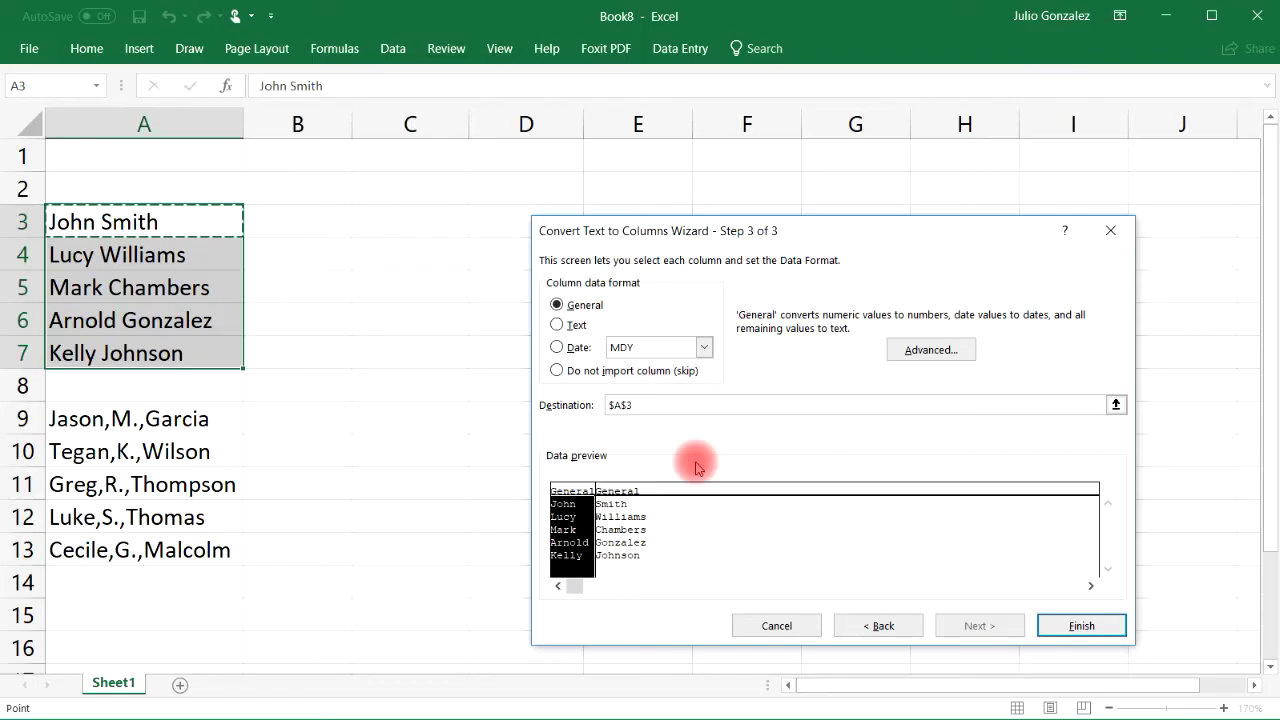
{"action": "left_click_drag", "start_coordinate": [826, 226], "coordinate": [963, 223]}
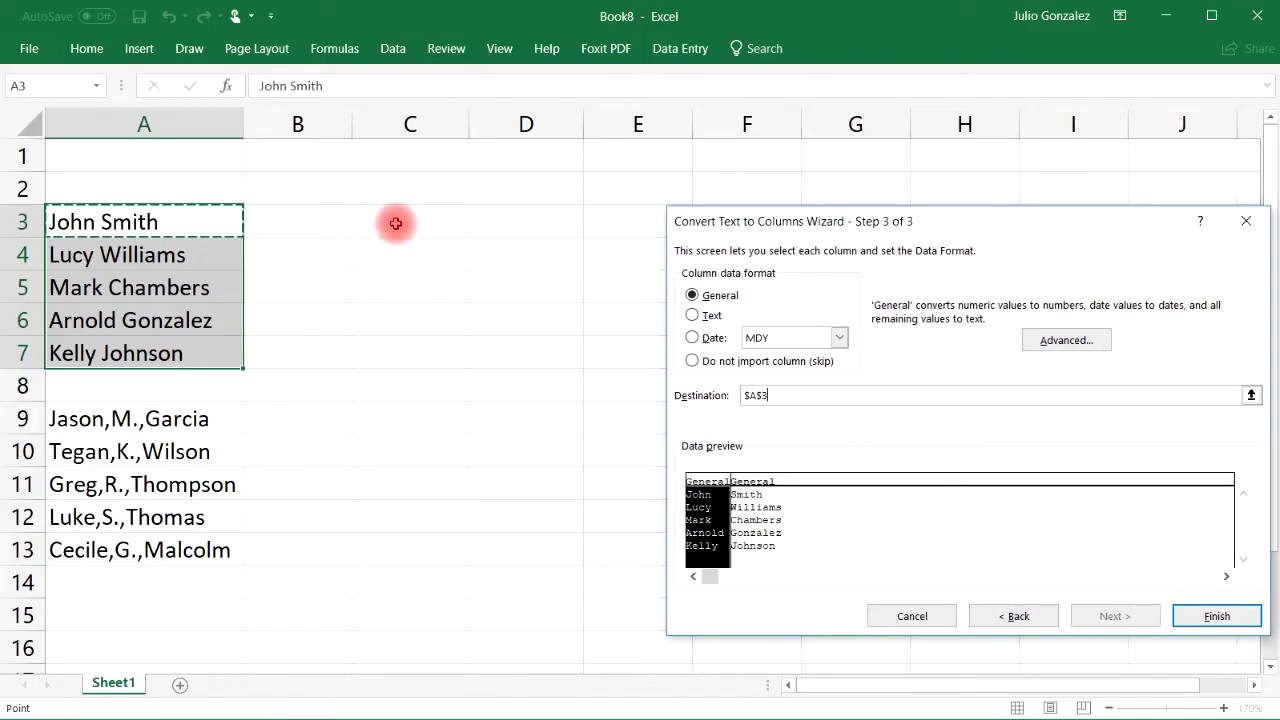
{"action": "left_click_drag", "start_coordinate": [396, 223], "coordinate": [509, 355]}
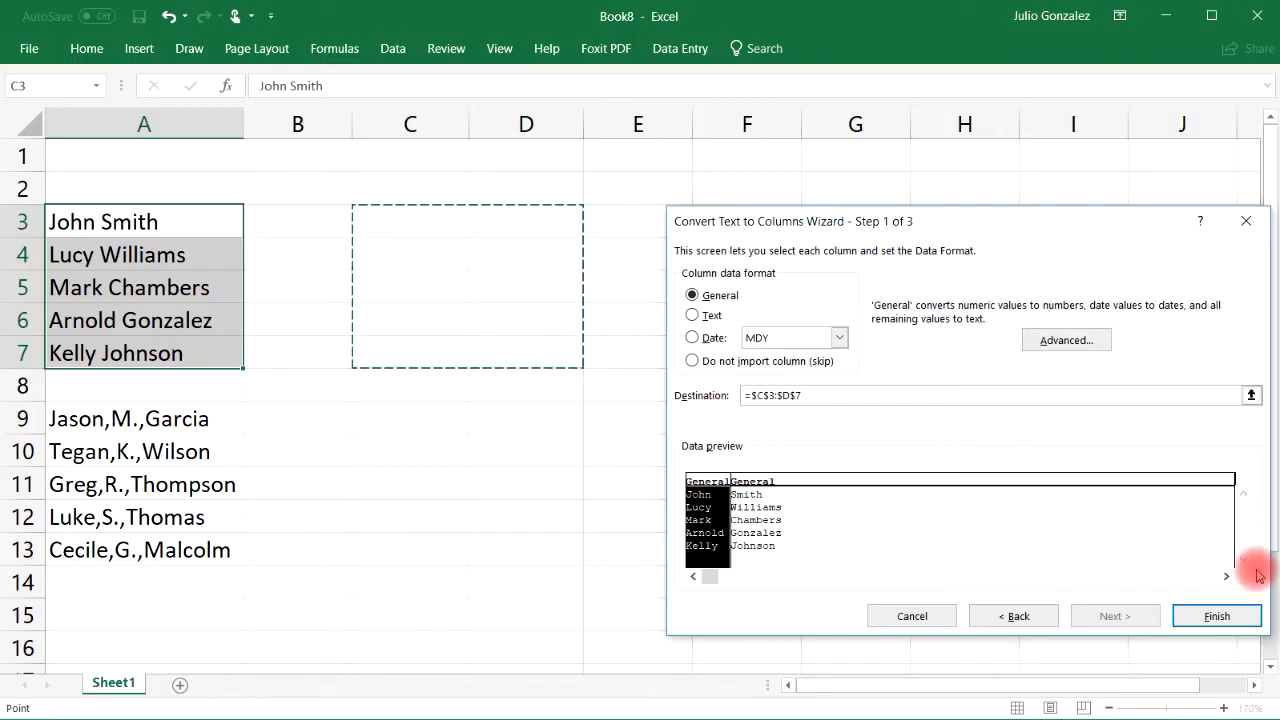
{"action": "left_click", "coordinate": [1220, 612]}
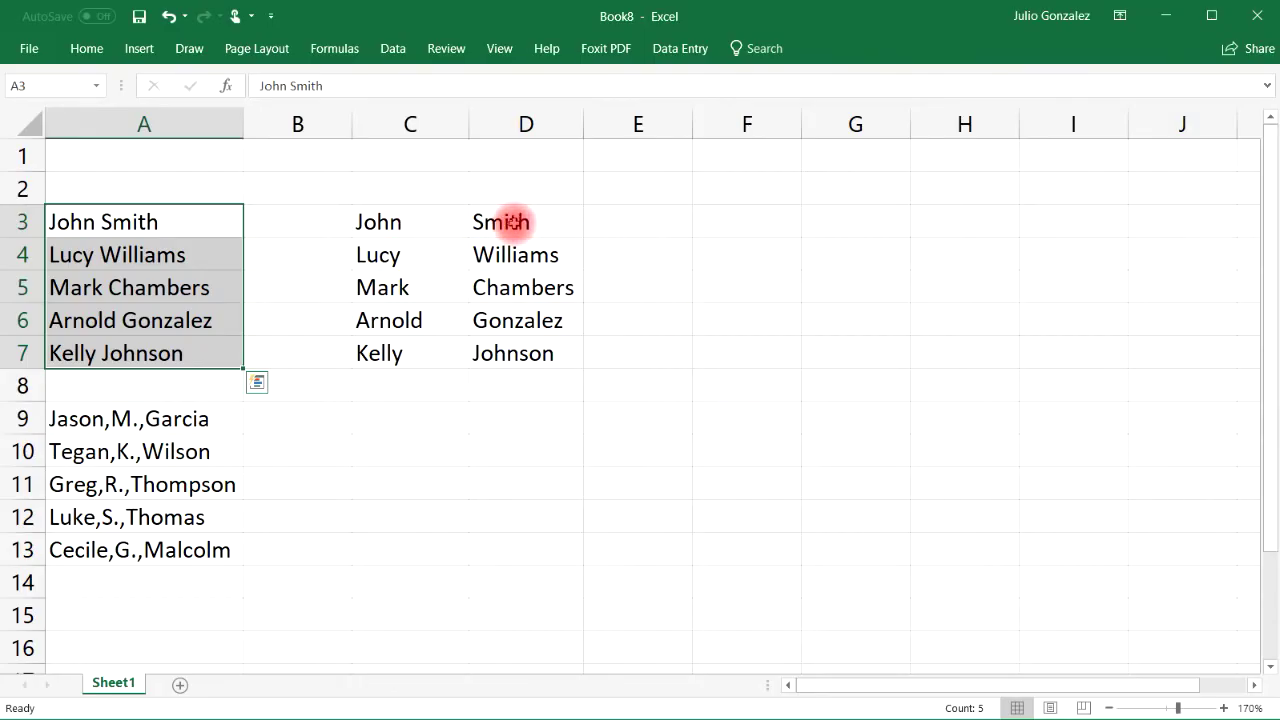
{"action": "left_click", "coordinate": [390, 189]}
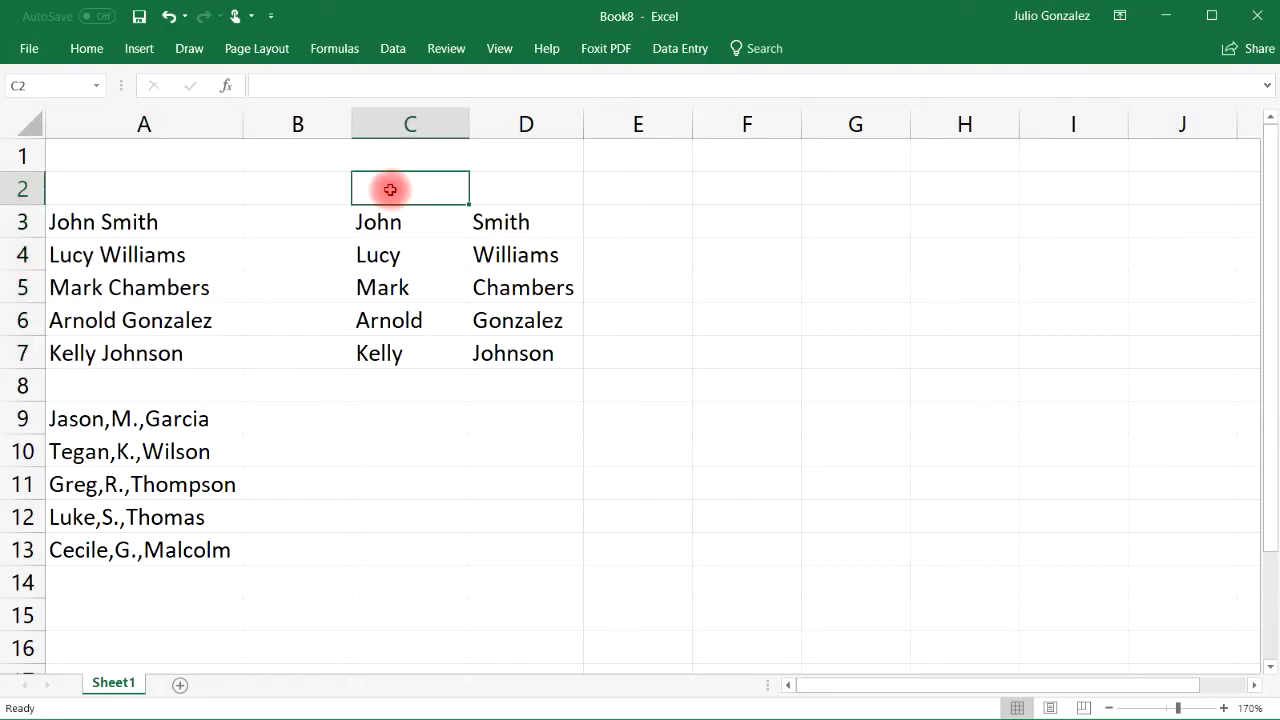
{"action": "type", "text": "First:"}
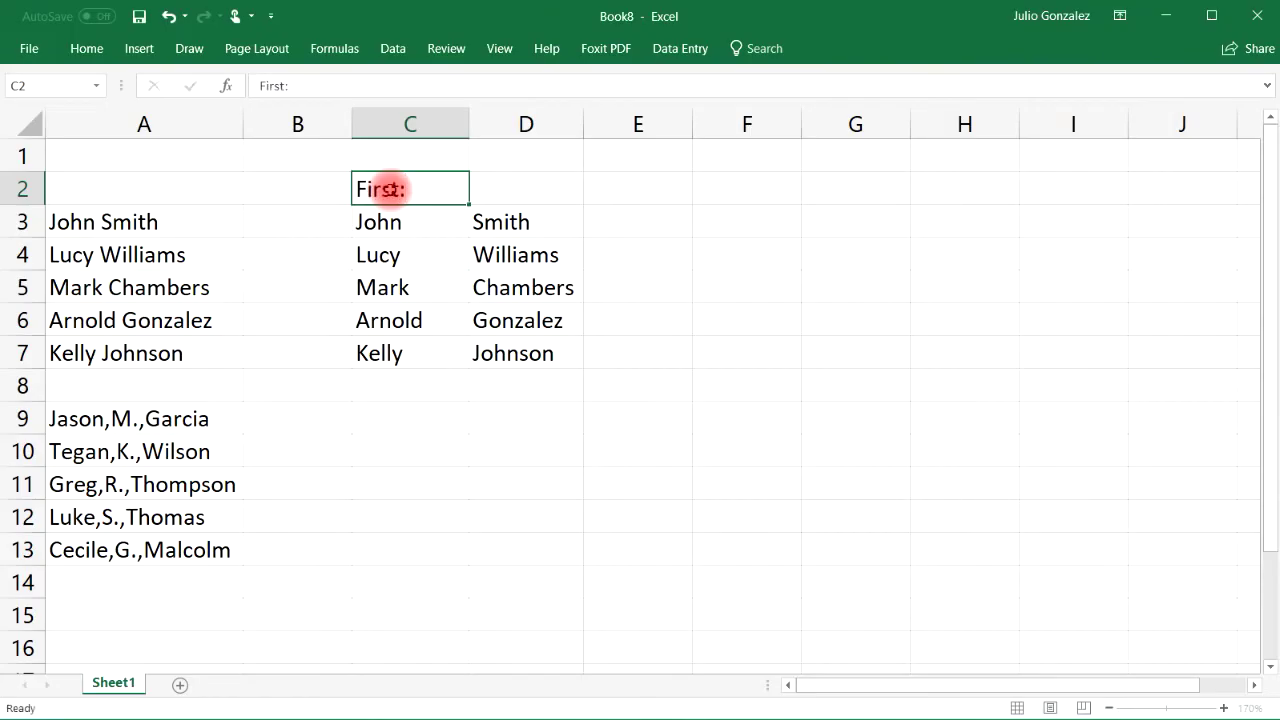
{"action": "key", "text": "Tab"}
{"action": "type", "text": "N"}
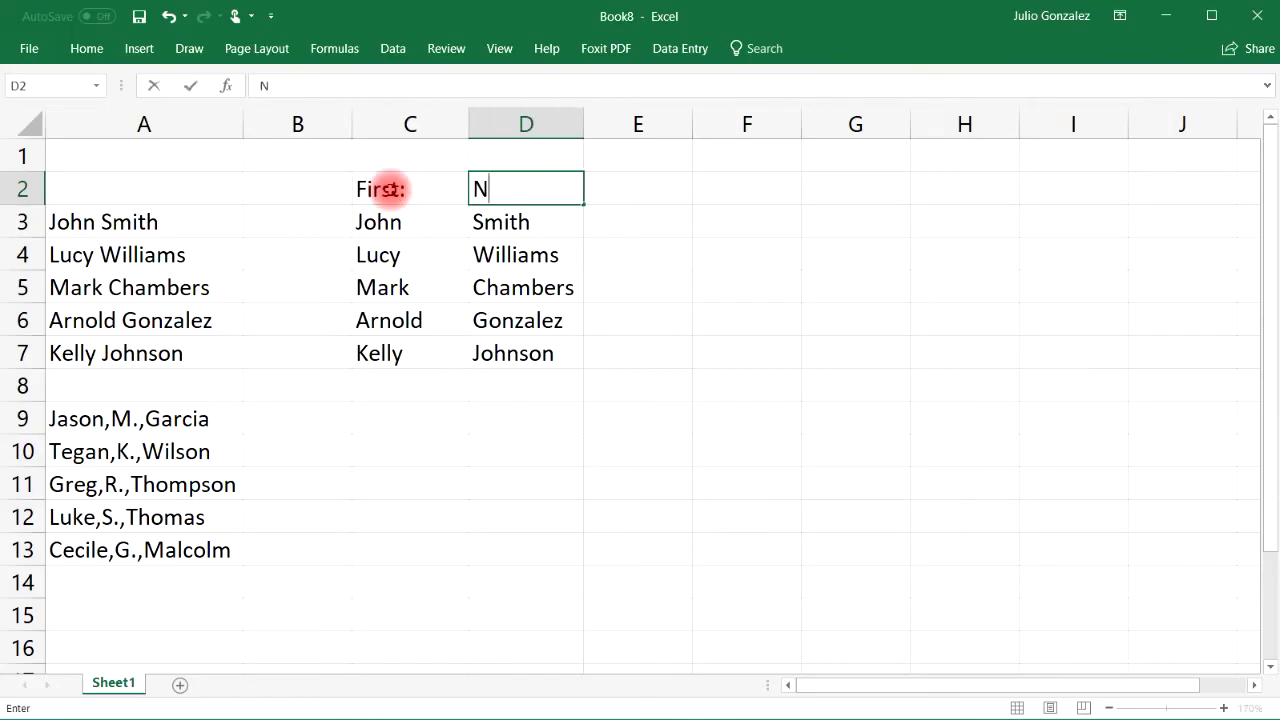
{"action": "type", "text": "Last:"}
{"action": "key", "text": "Tab"}
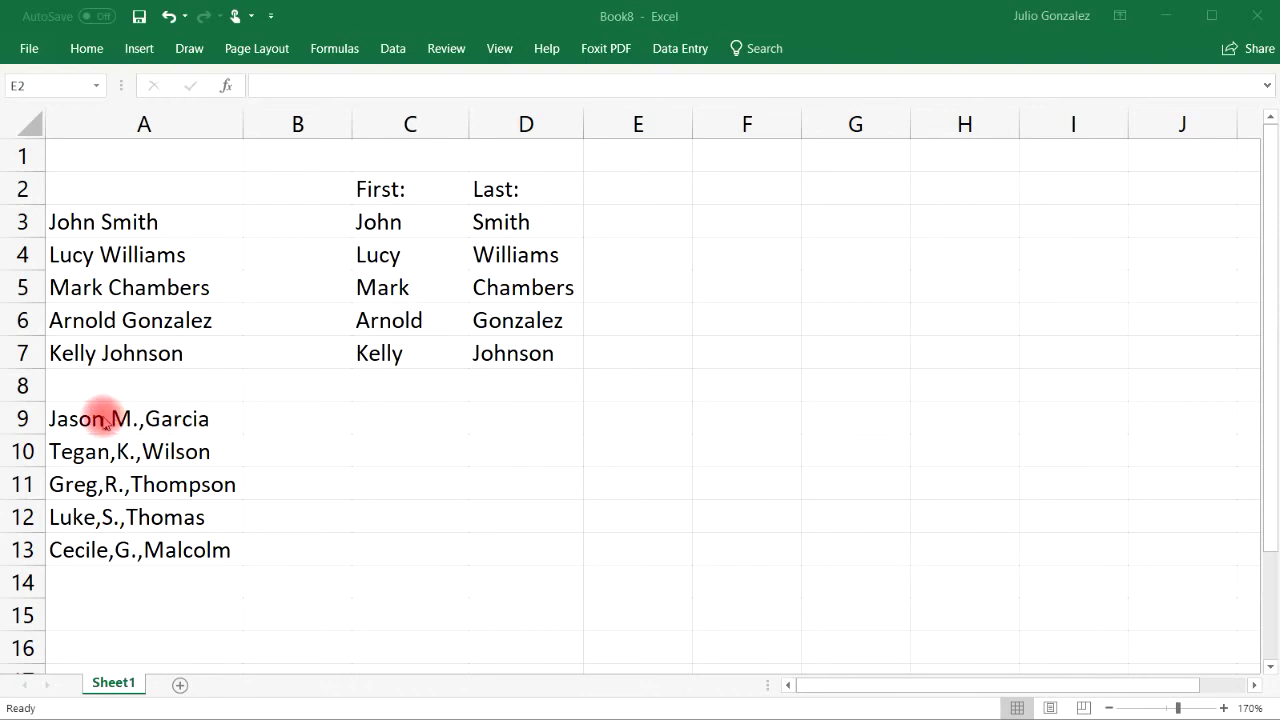
Step: Select the comma-separated names in A9:A13 and run Delimited Text to Columns to step 2
{"action": "left_click", "coordinate": [110, 419]}
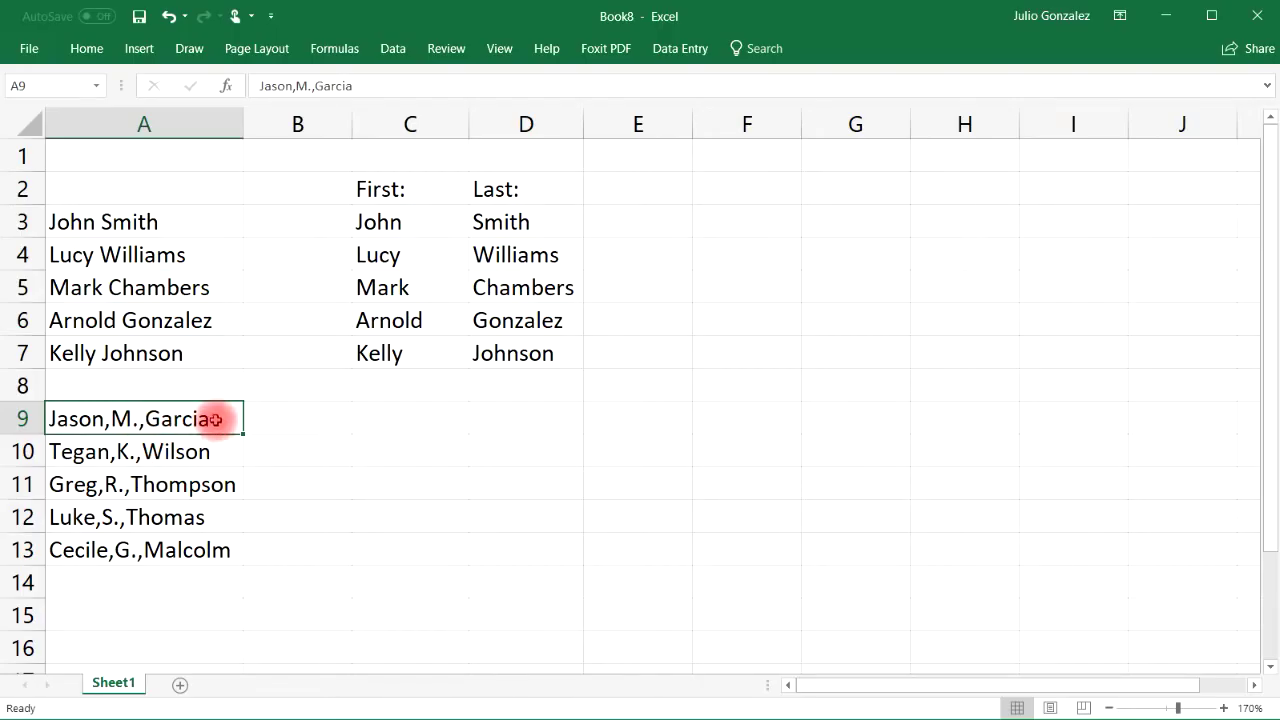
{"action": "left_click_drag", "start_coordinate": [216, 418], "coordinate": [220, 548]}
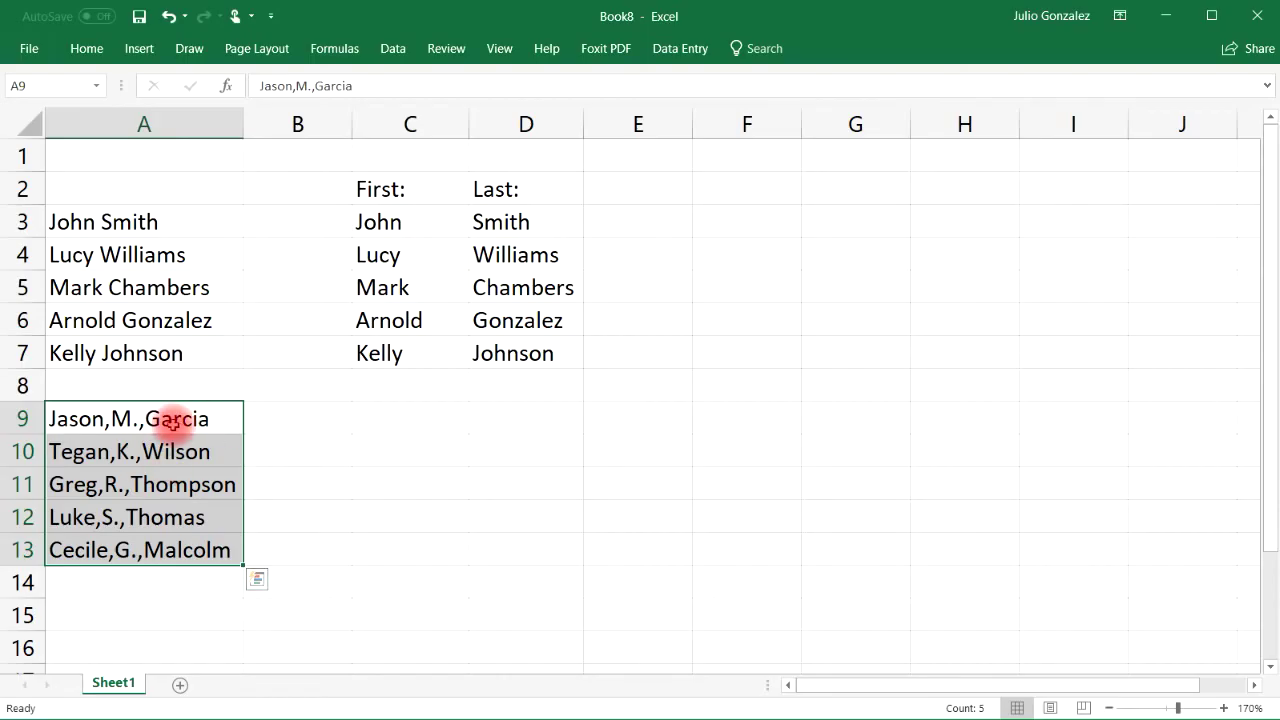
{"action": "left_click", "coordinate": [392, 49]}
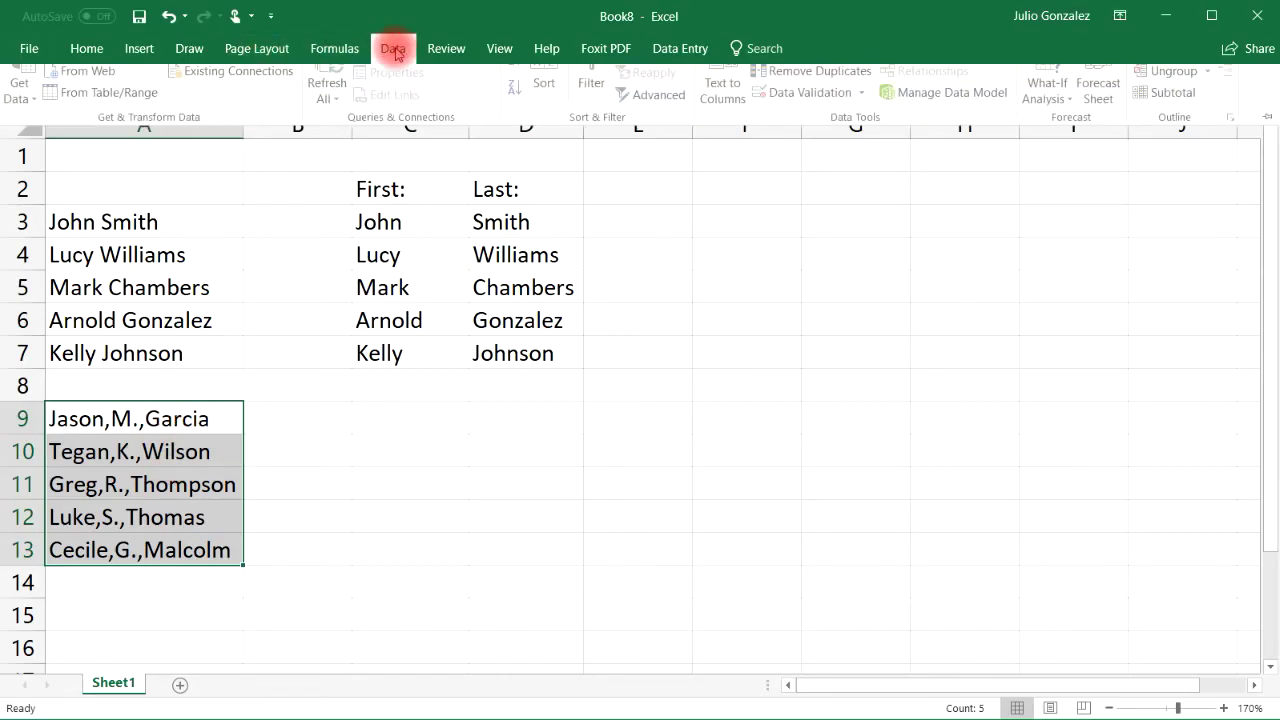
{"action": "left_click", "coordinate": [726, 105]}
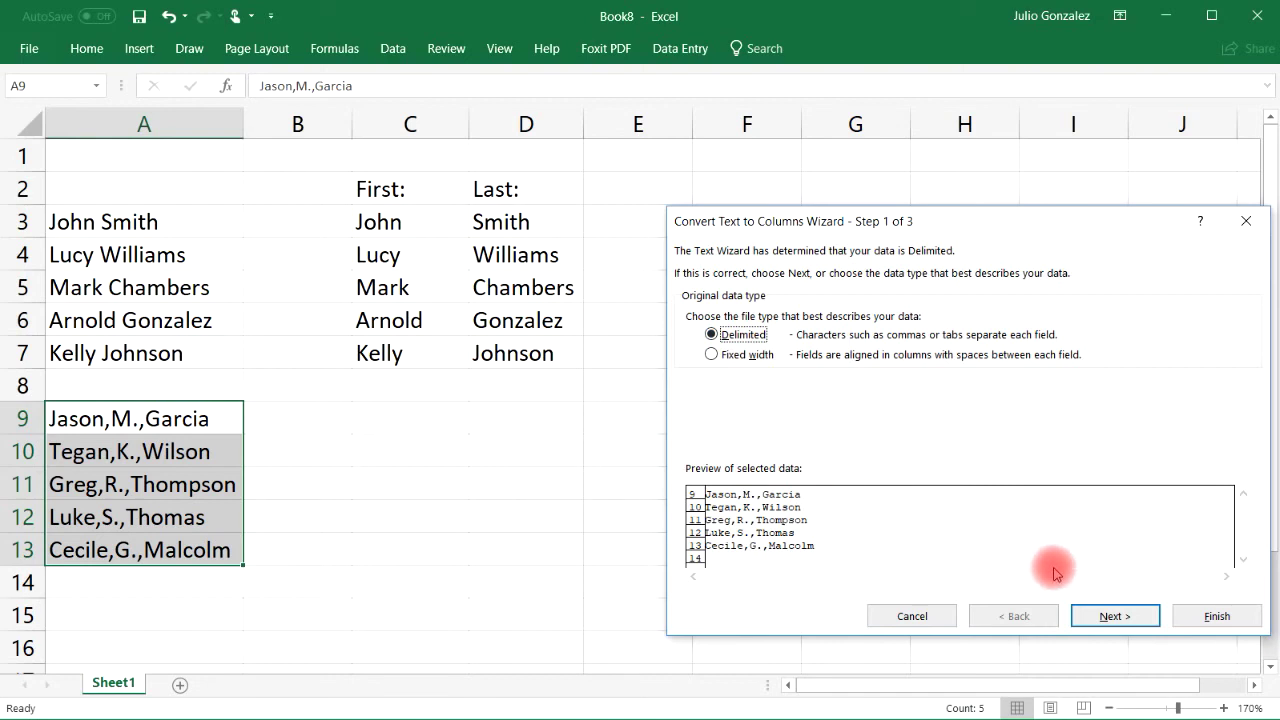
{"action": "left_click", "coordinate": [1116, 615]}
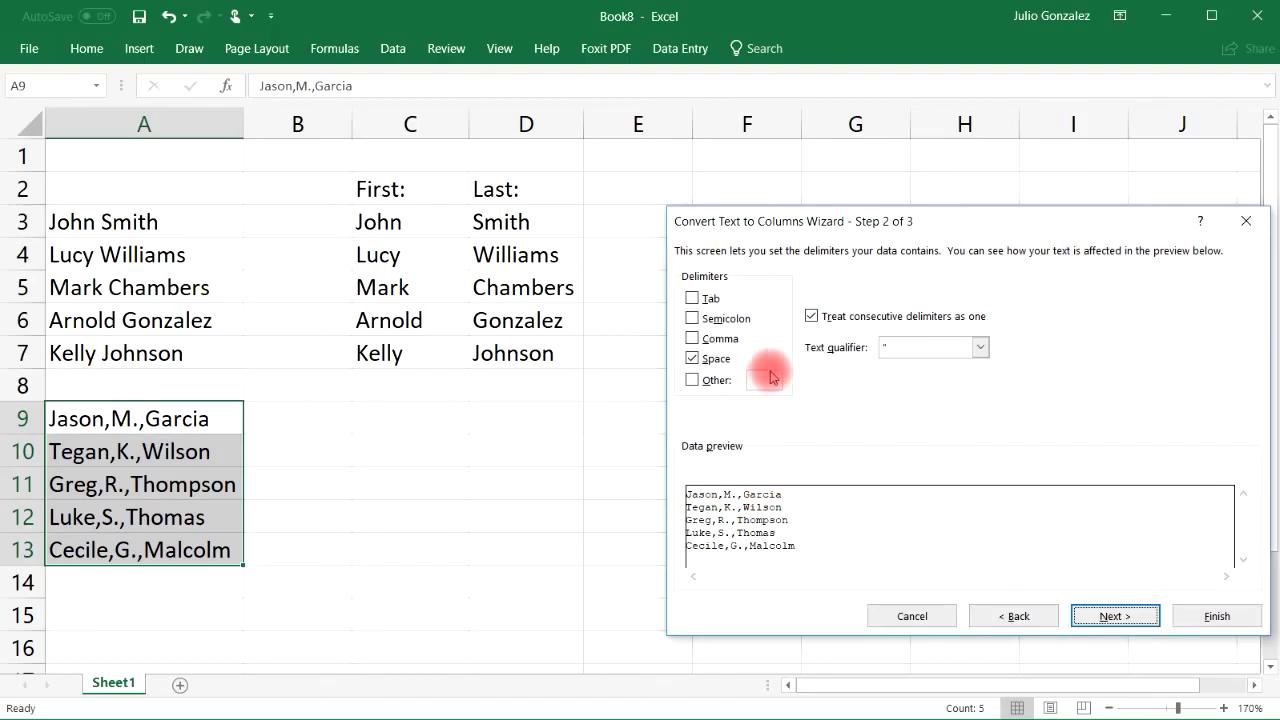
Step: Use Comma instead of Space as the delimiter and advance to step 3
{"action": "left_click", "coordinate": [694, 360]}
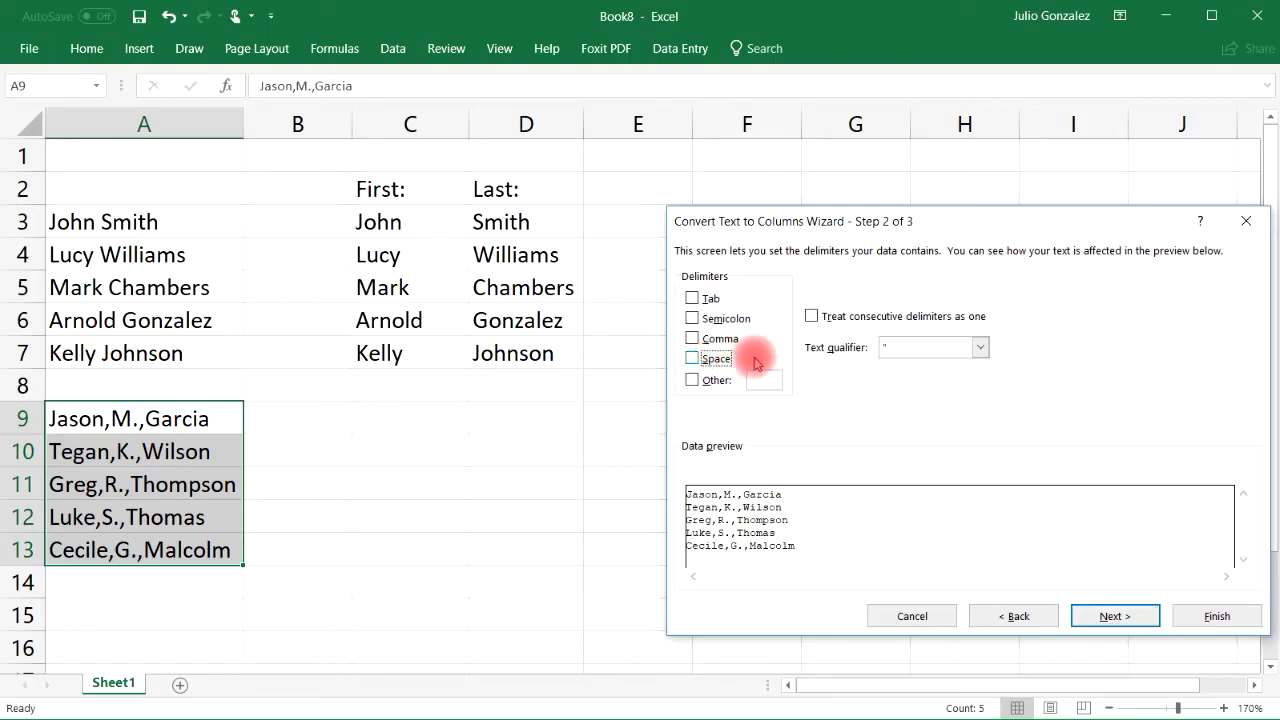
{"action": "left_click", "coordinate": [693, 340]}
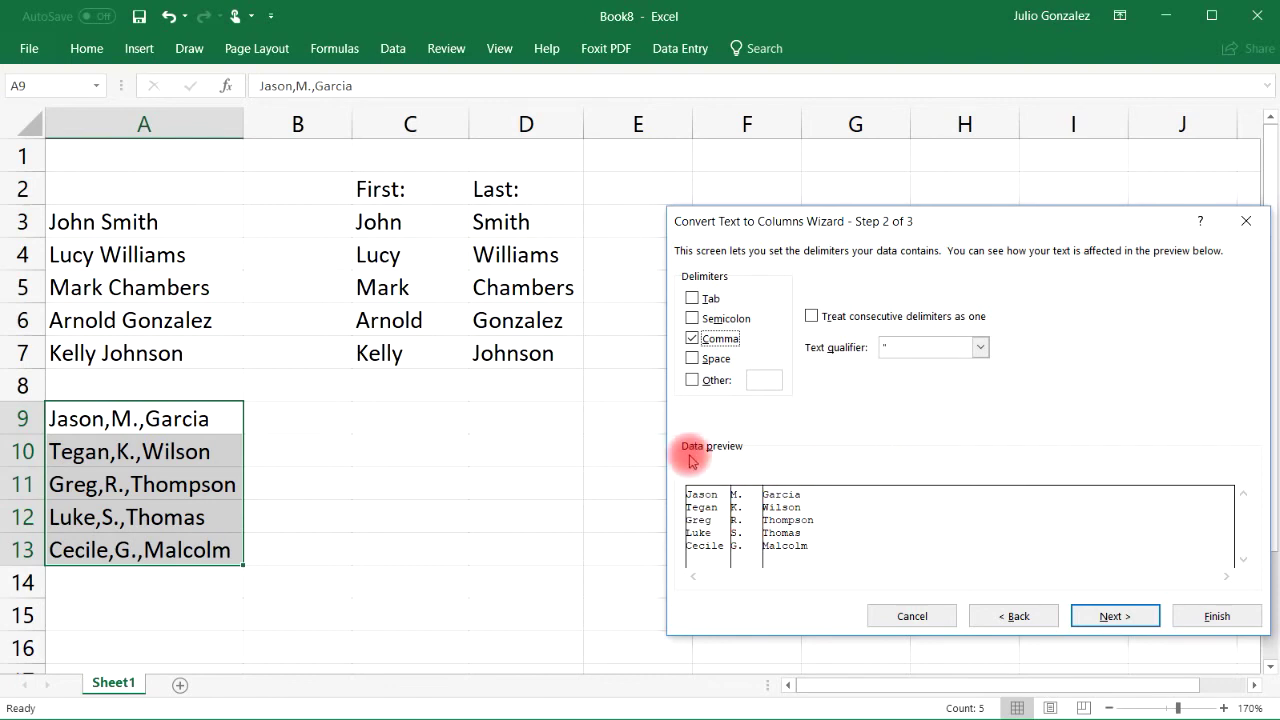
{"action": "left_click", "coordinate": [1110, 614]}
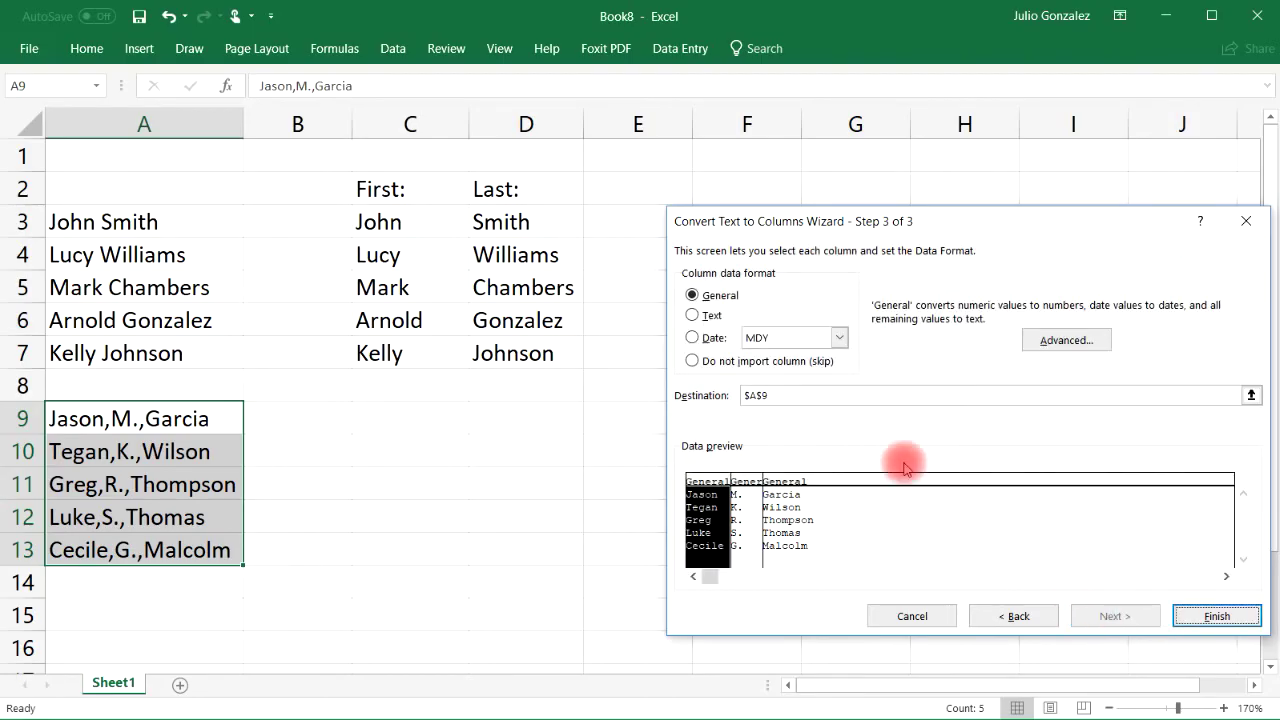
Step: Set the destination to C9:E13 and finish, splitting names into first, initial and last columns
{"action": "left_click", "coordinate": [838, 395]}
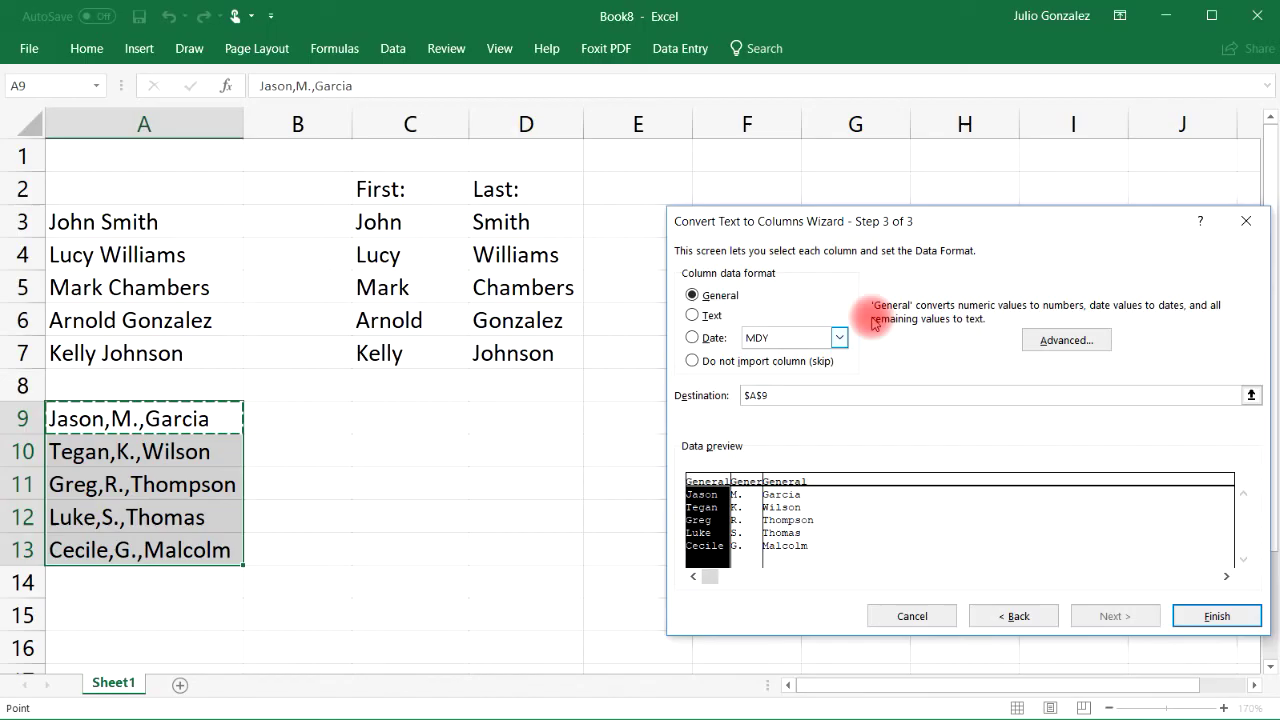
{"action": "left_click_drag", "start_coordinate": [943, 211], "coordinate": [999, 234]}
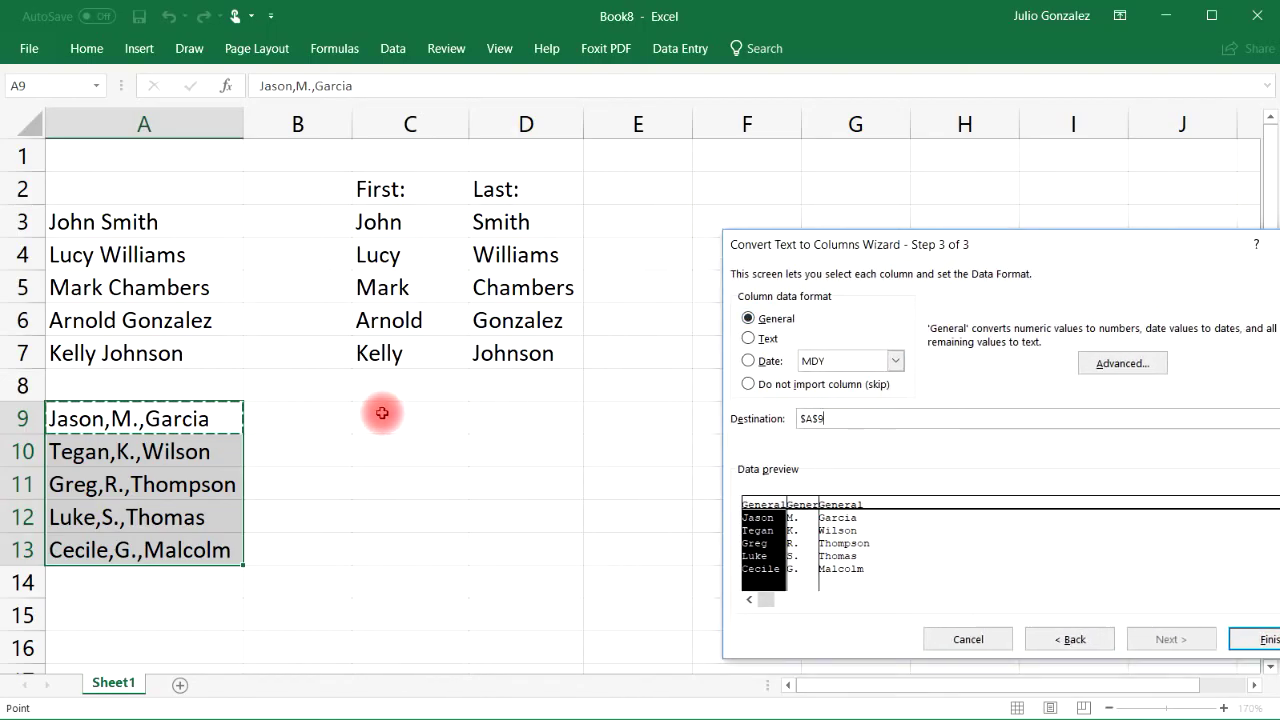
{"action": "left_click_drag", "start_coordinate": [382, 413], "coordinate": [601, 552]}
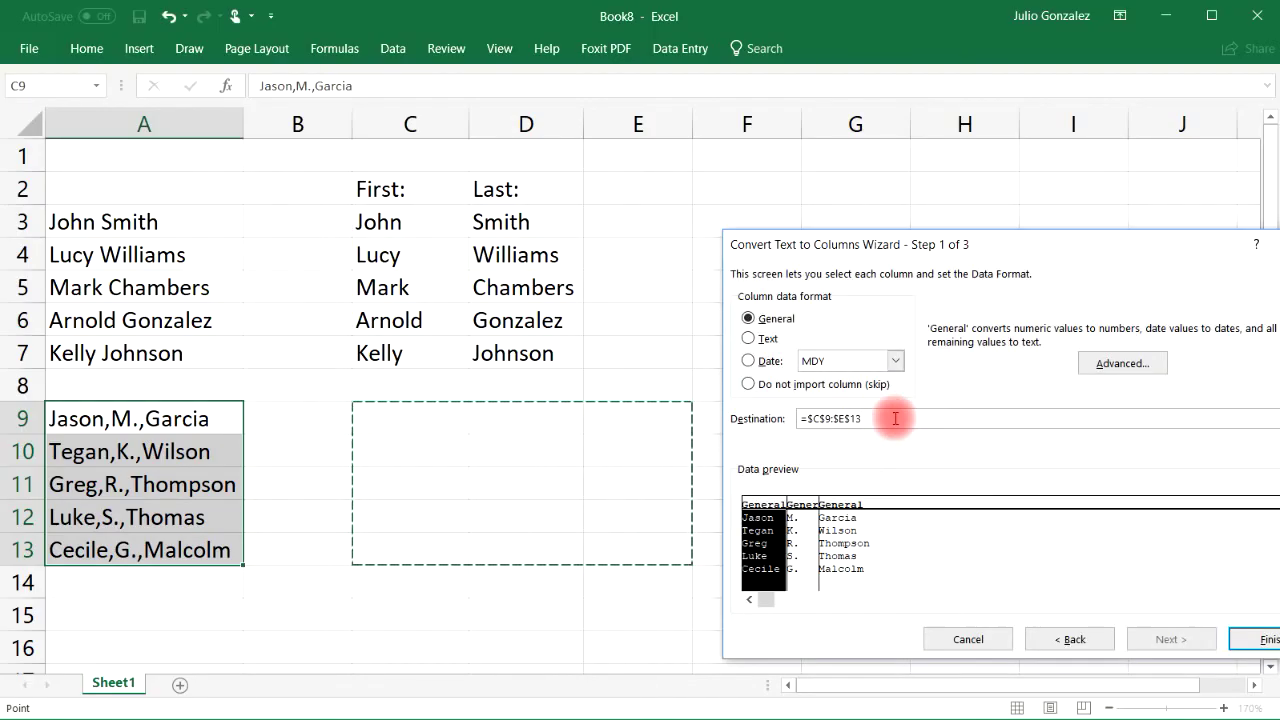
{"action": "left_click_drag", "start_coordinate": [934, 255], "coordinate": [912, 249]}
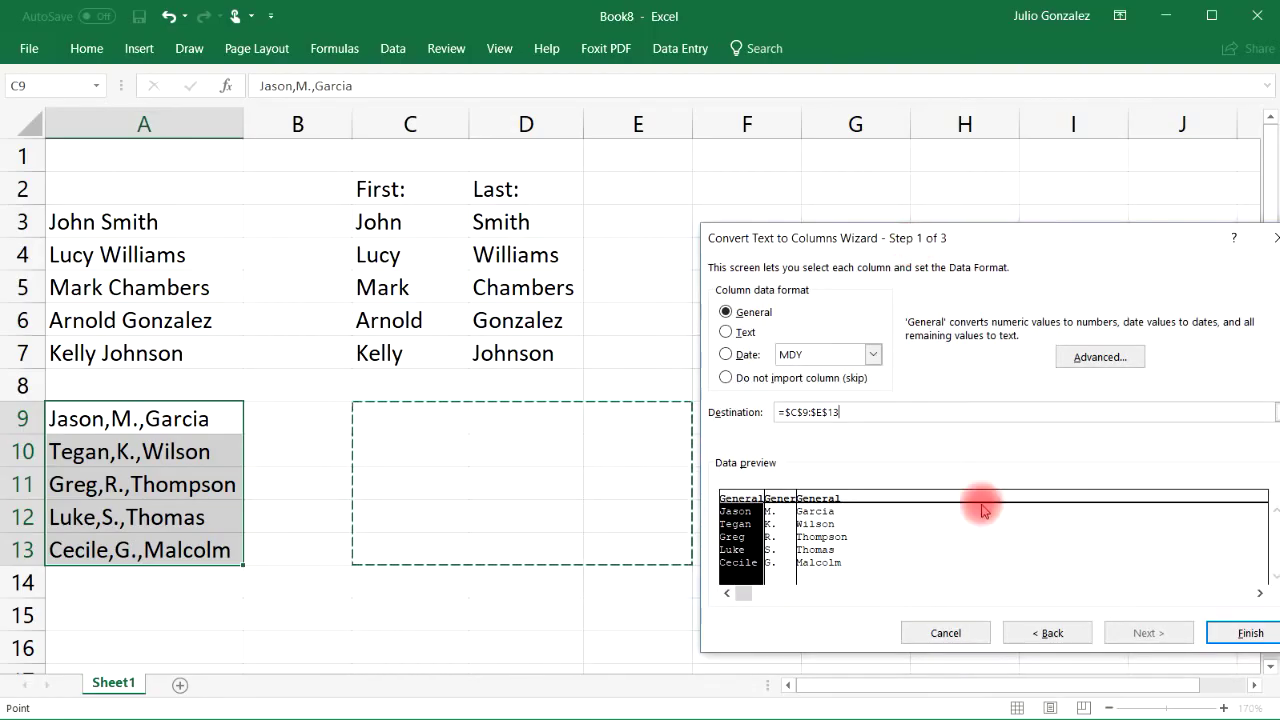
{"action": "left_click", "coordinate": [1262, 645]}
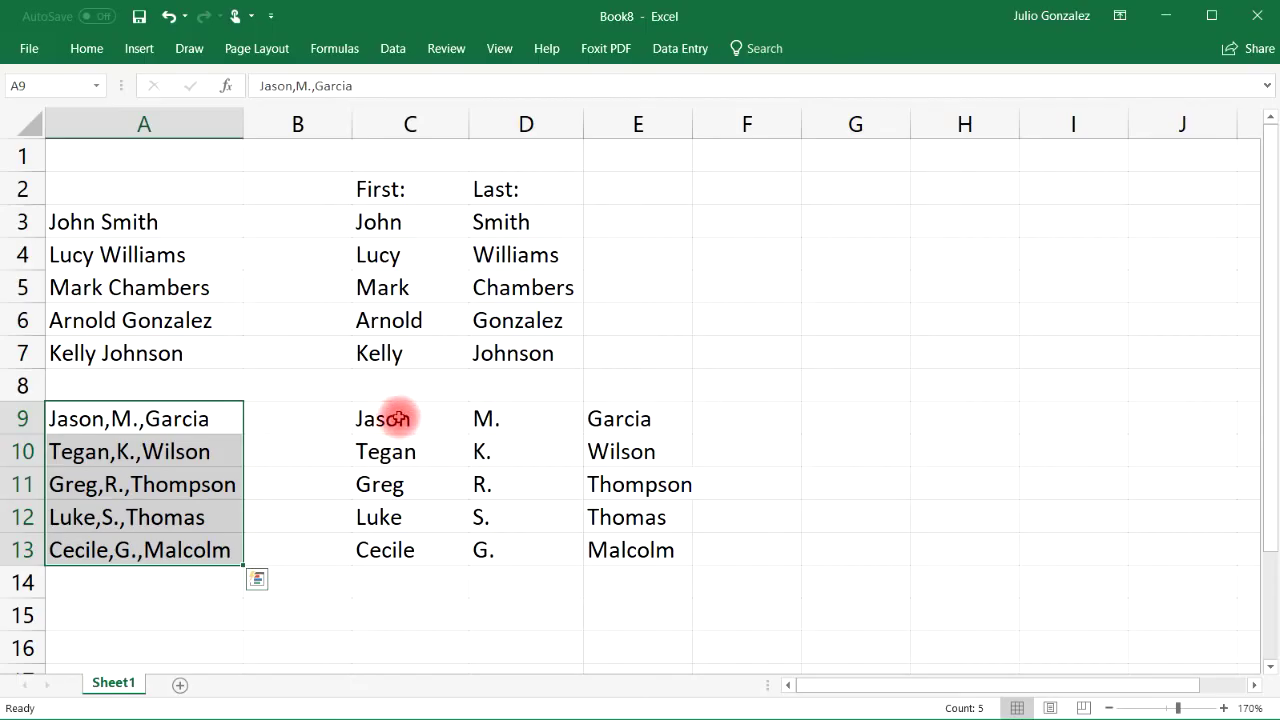
Step: Insert a blank row above the split names and enter headers First:, Middle:, Last: in C9:E9
{"action": "right_click", "coordinate": [22, 378]}
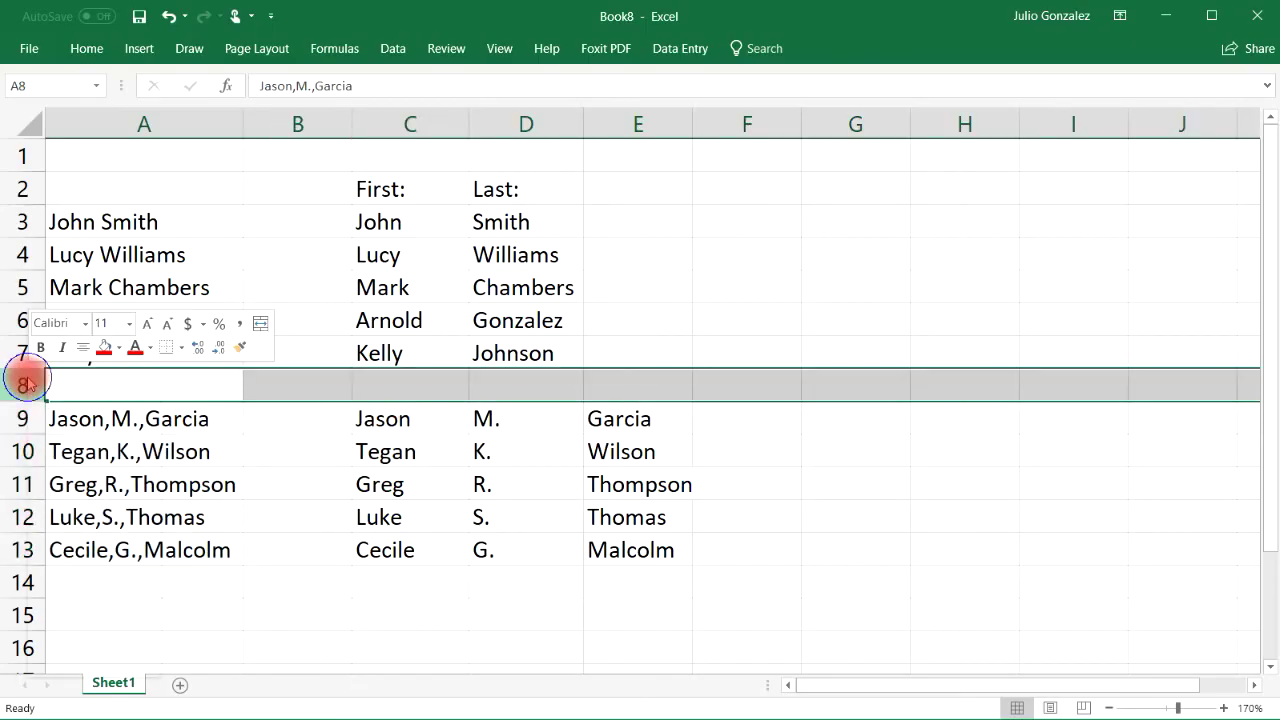
{"action": "left_click", "coordinate": [85, 517]}
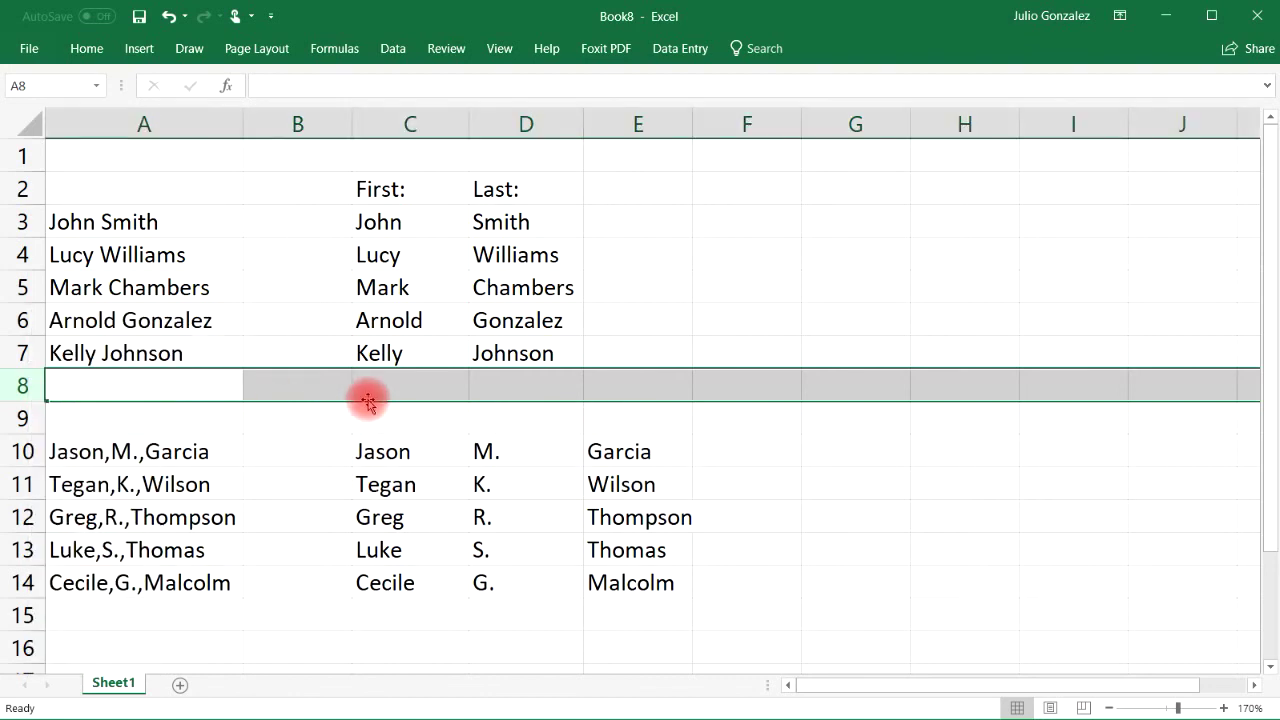
{"action": "left_click", "coordinate": [395, 415]}
{"action": "type", "text": "Fir"}
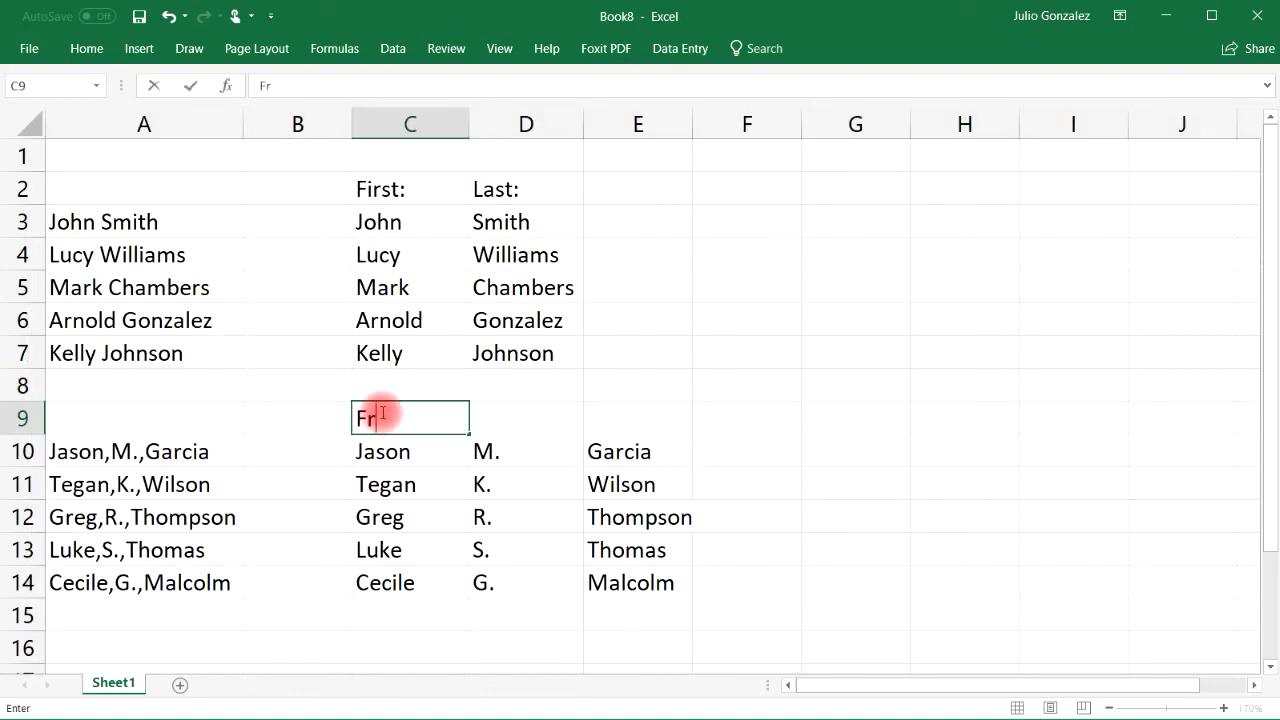
{"action": "type", "text": "st:"}
{"action": "key", "text": "Tab"}
{"action": "type", "text": "Middle"}
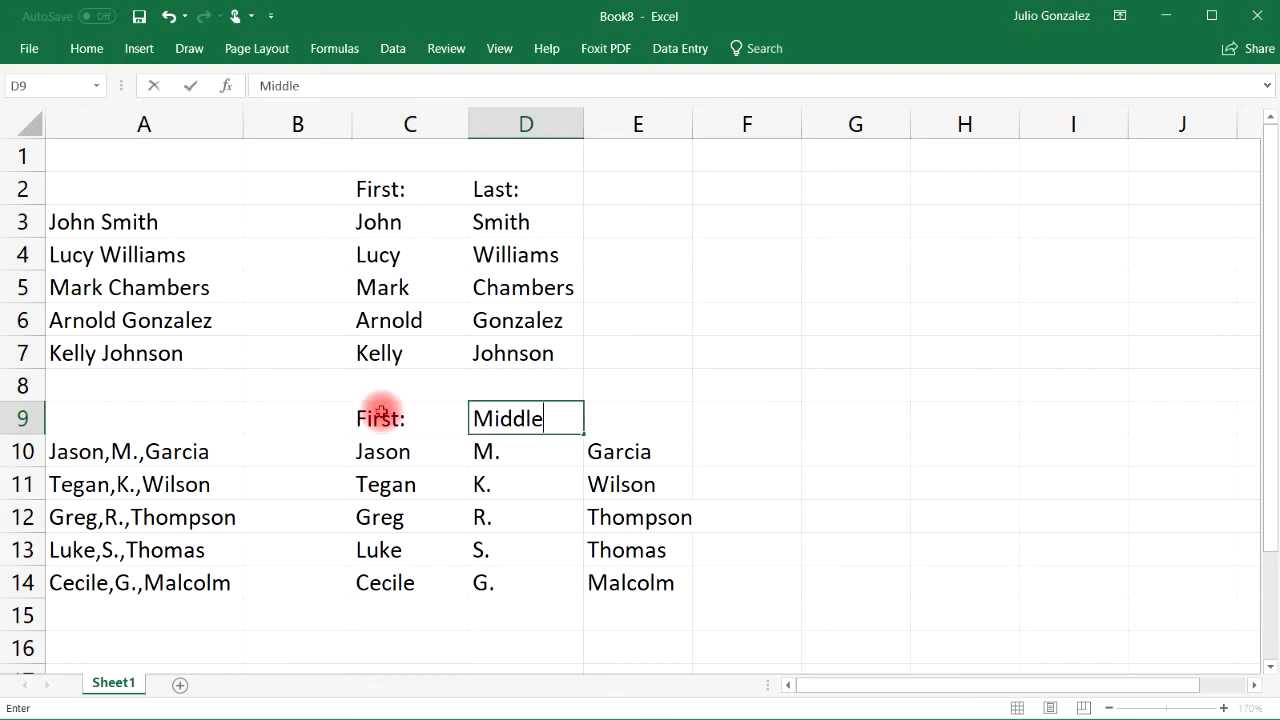
{"action": "type", "text": ":"}
{"action": "key", "text": "Tab"}
{"action": "type", "text": "La"}
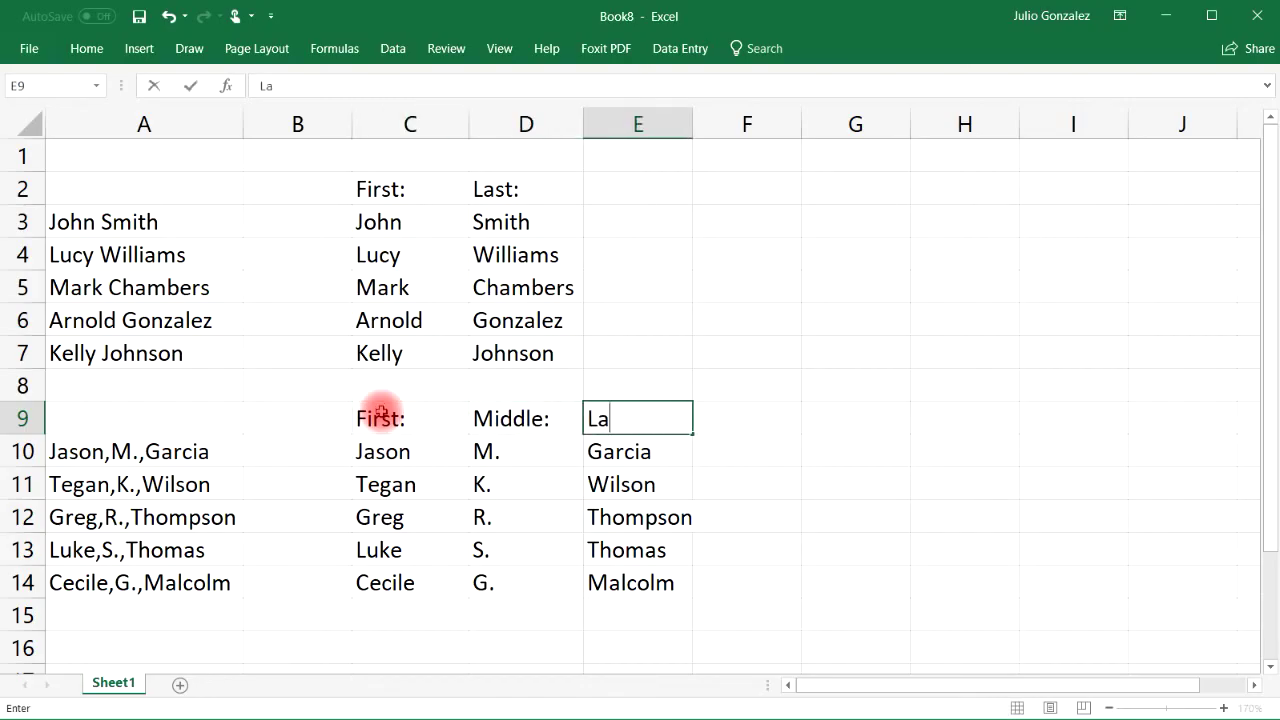
{"action": "type", "text": "st:"}
{"action": "key", "text": "Tab"}
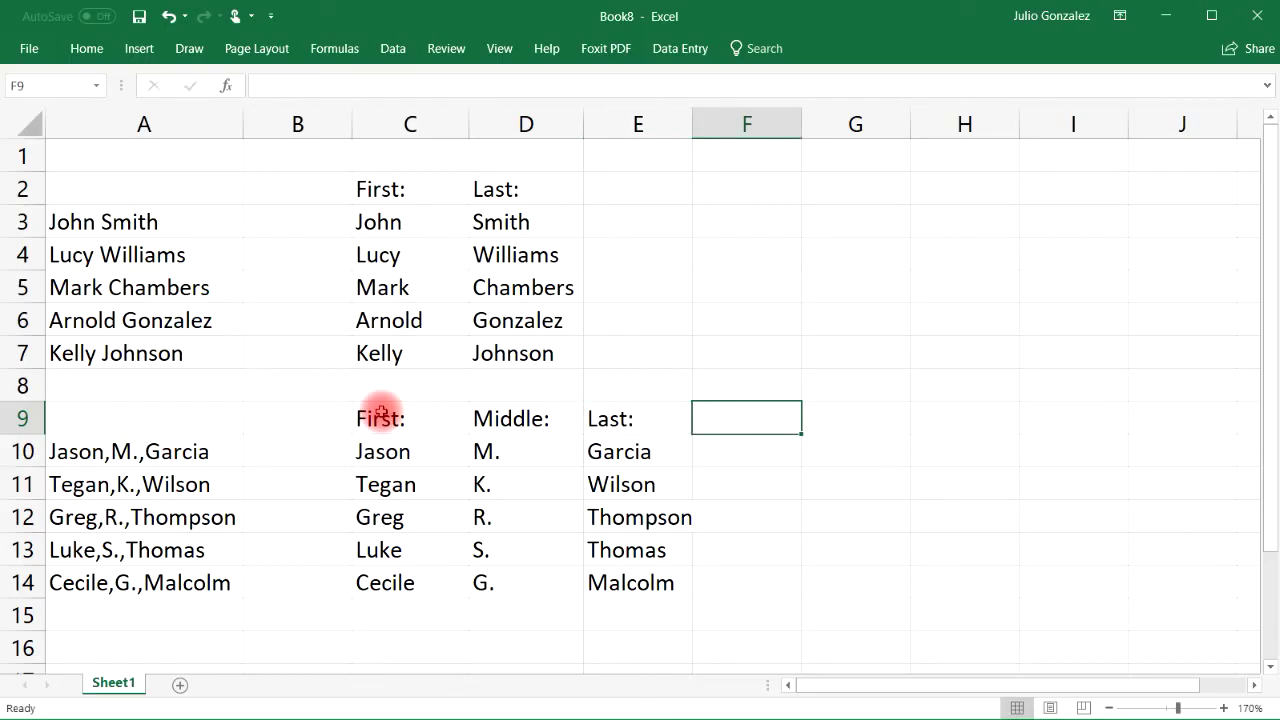